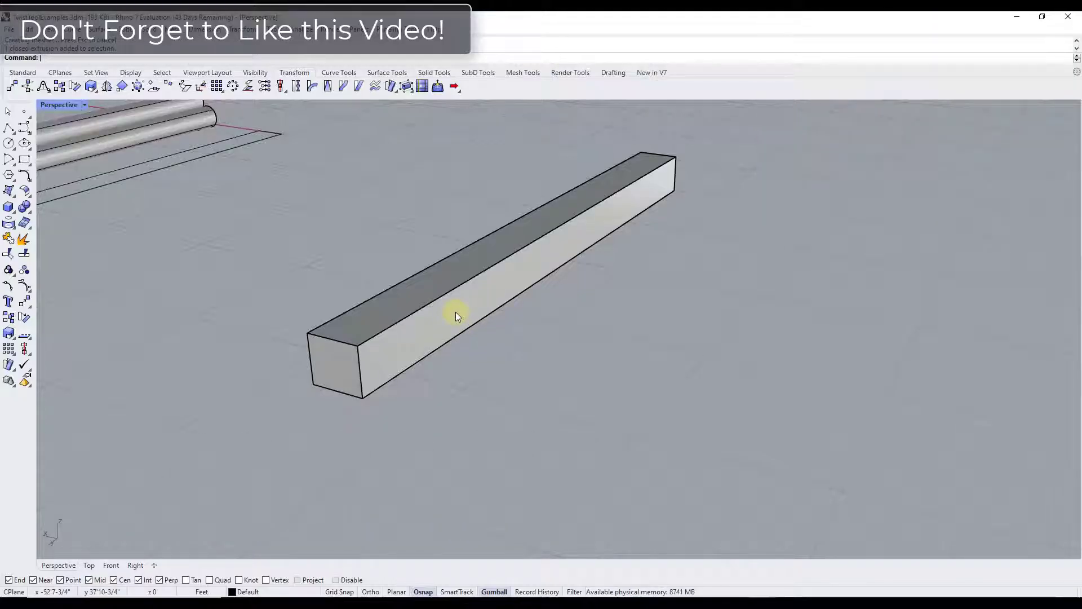
Start Twist on the square bar, with its axis running from the near end to the far end.
{"action": "left_click", "coordinate": [456, 313]}
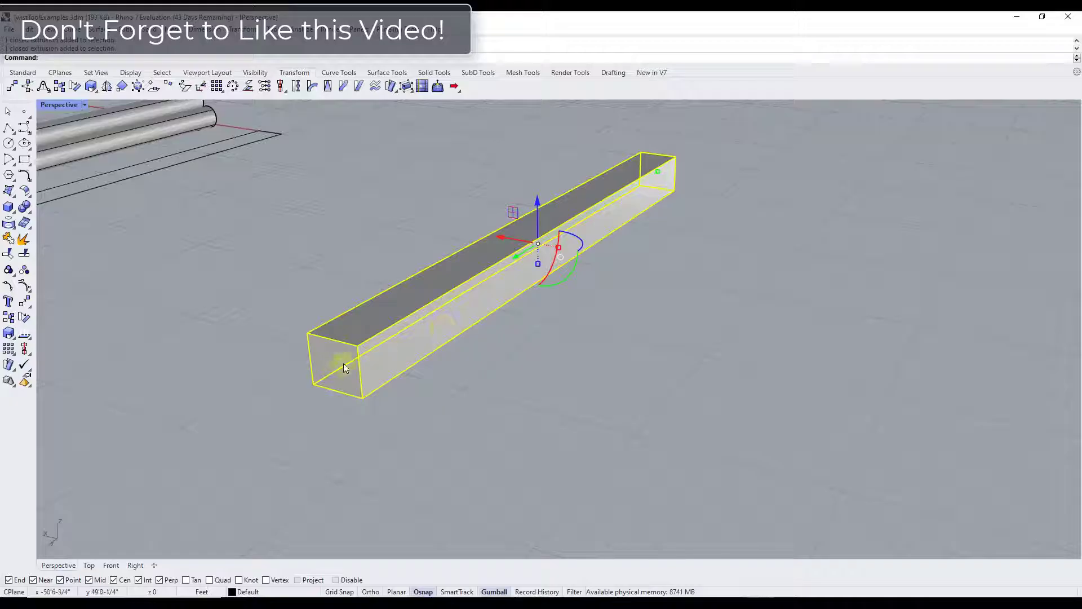
{"action": "left_click", "coordinate": [696, 228]}
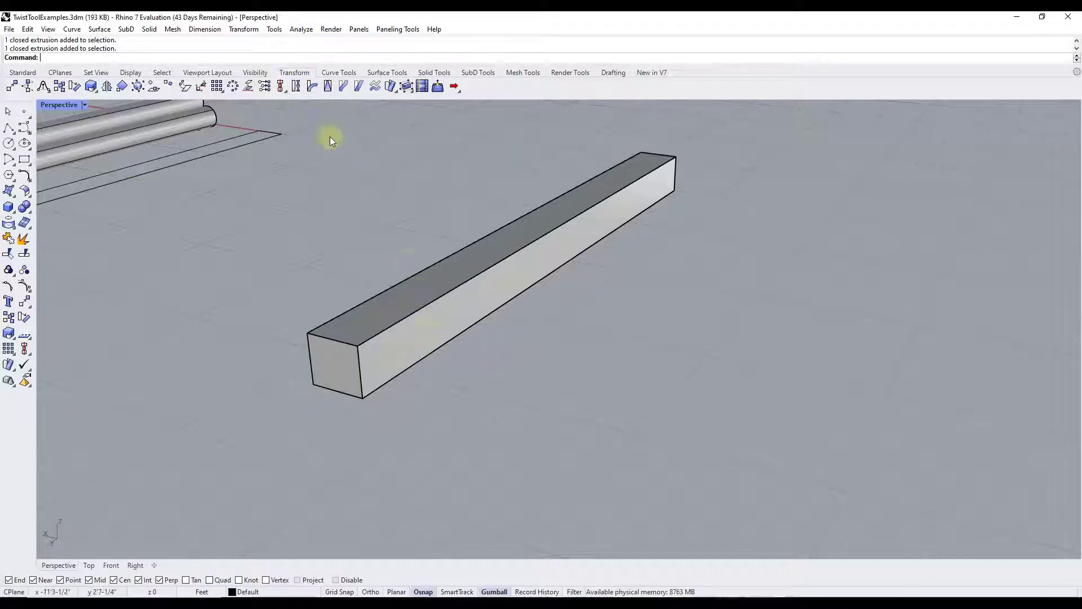
{"action": "left_click", "coordinate": [296, 87]}
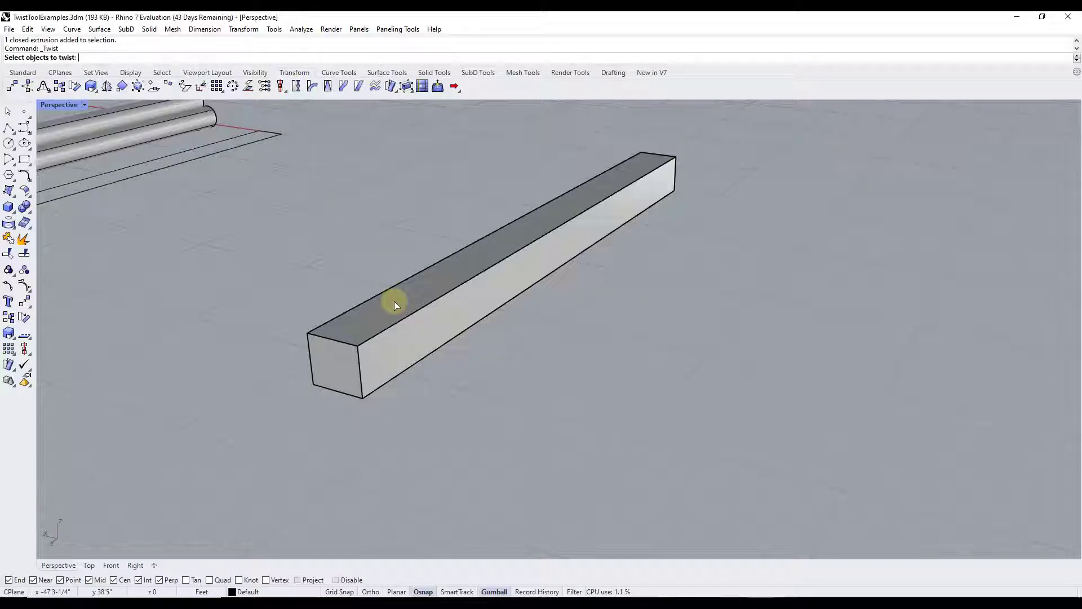
{"action": "left_click", "coordinate": [394, 303]}
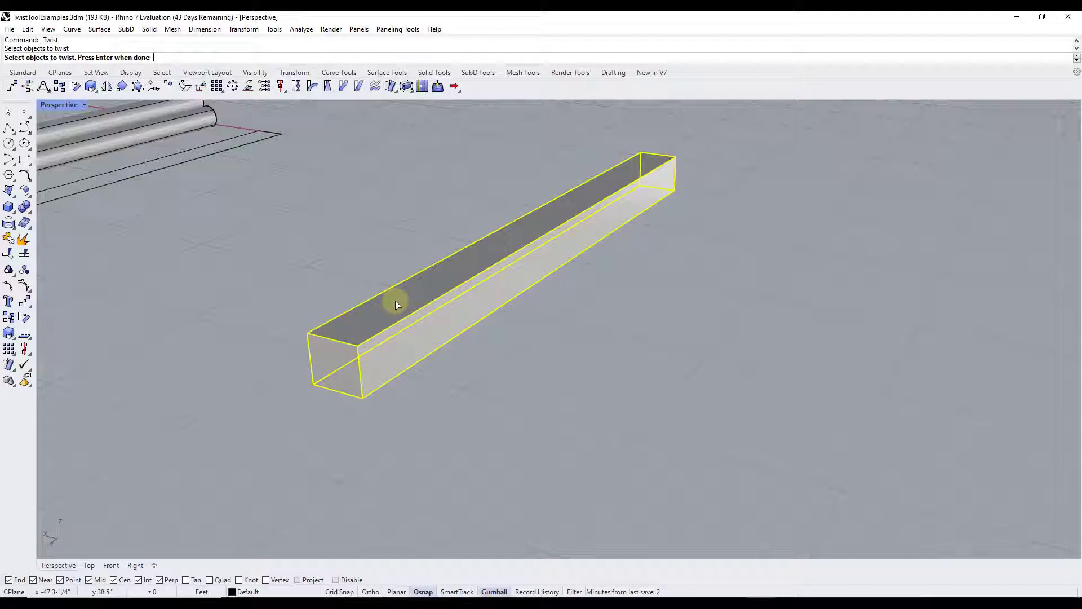
{"action": "key", "text": "Return"}
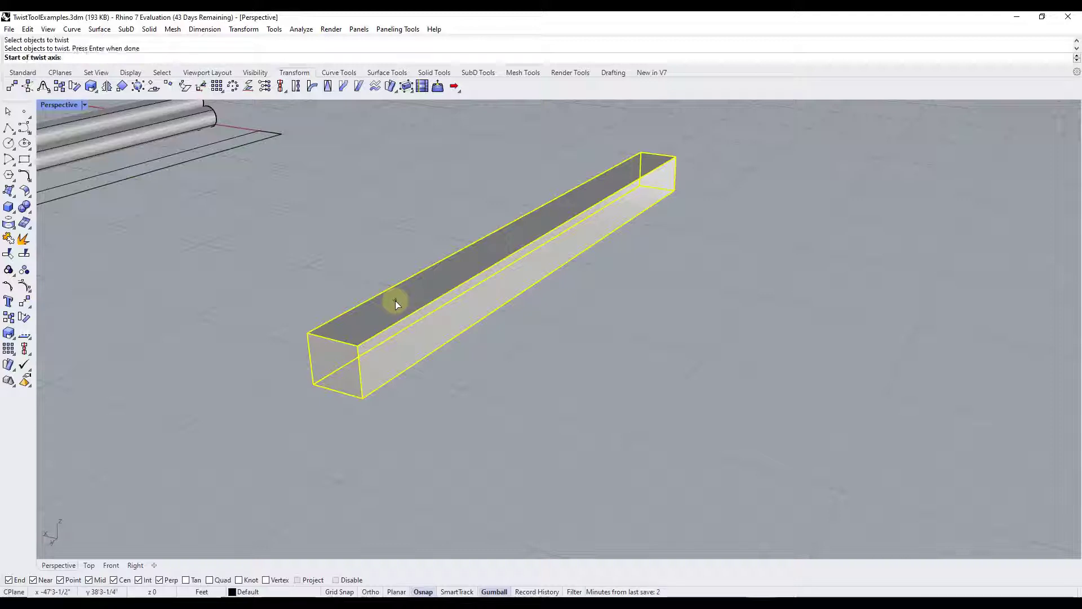
{"action": "left_click", "coordinate": [332, 337]}
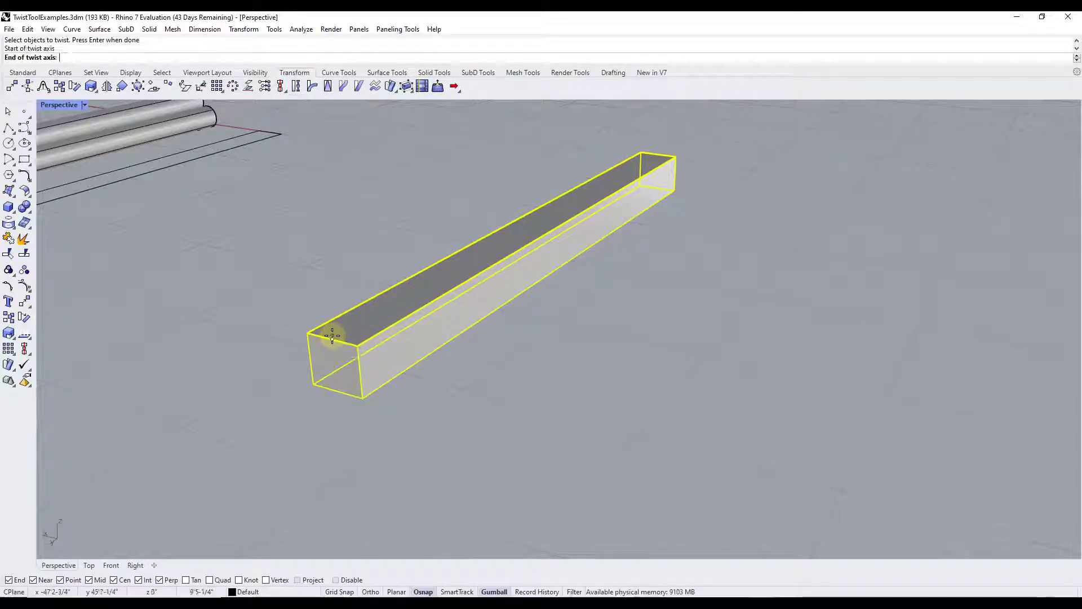
{"action": "left_click", "coordinate": [659, 154]}
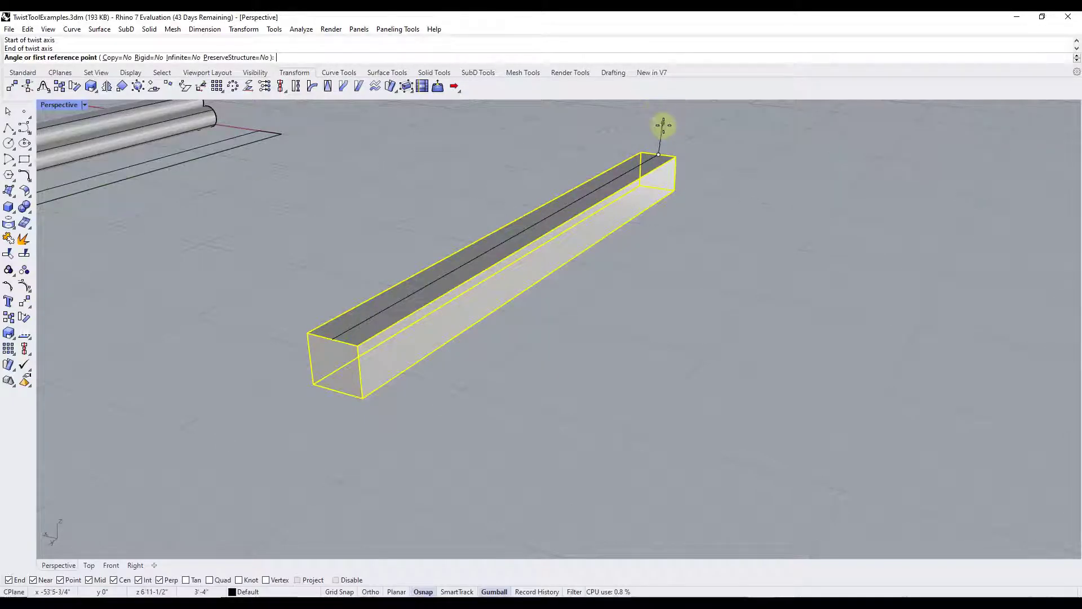
{"action": "scroll", "coordinate": [659, 152], "scroll_direction": "down", "scroll_amount": 5}
{"action": "scroll", "coordinate": [659, 152], "scroll_direction": "up", "scroll_amount": 5}
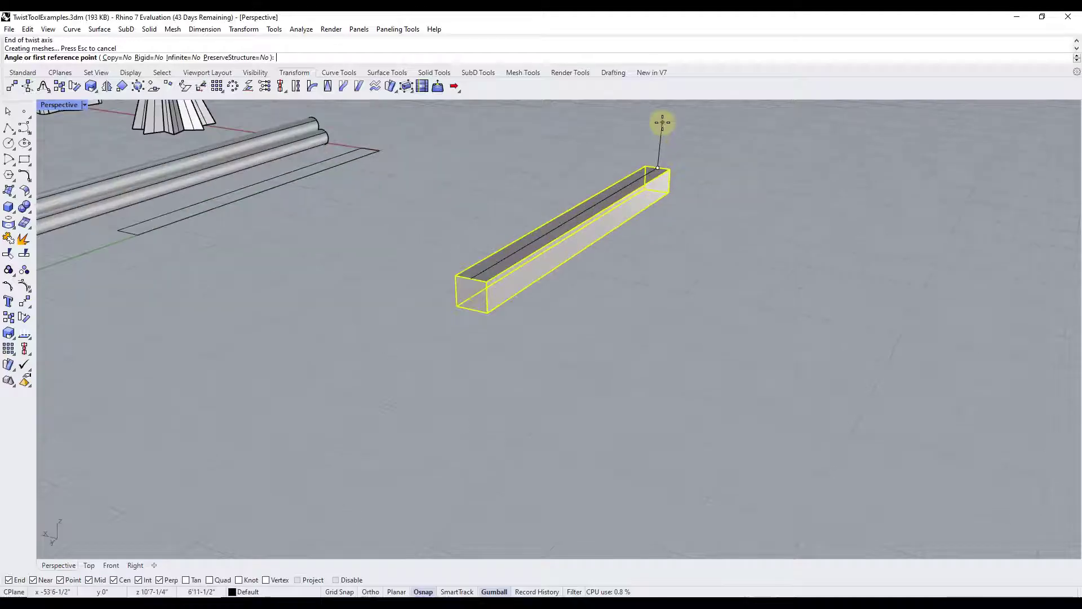
Restore the four-viewport layout, twist the bar with an angle of 3, and orbit to view the result.
{"action": "double_click", "coordinate": [52, 106]}
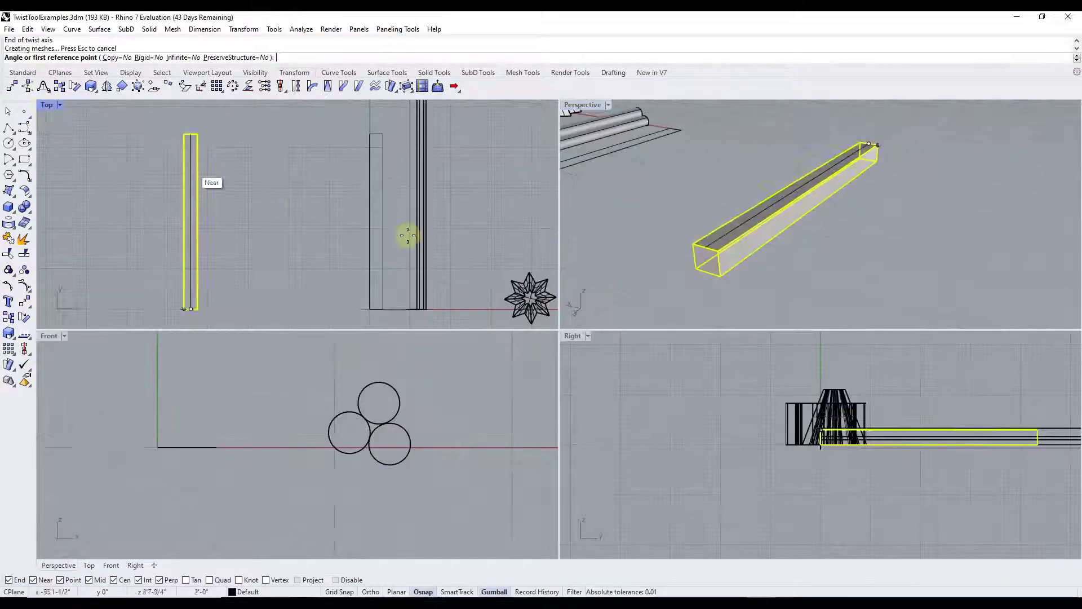
{"action": "left_click", "coordinate": [253, 309]}
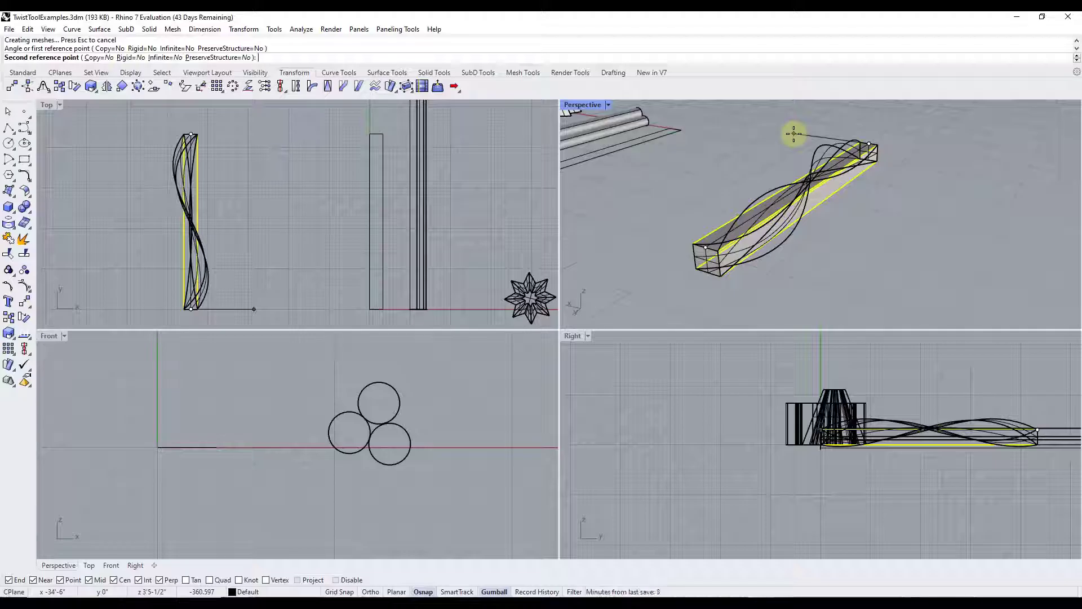
{"action": "type", "text": "360"}
{"action": "key", "text": "Return"}
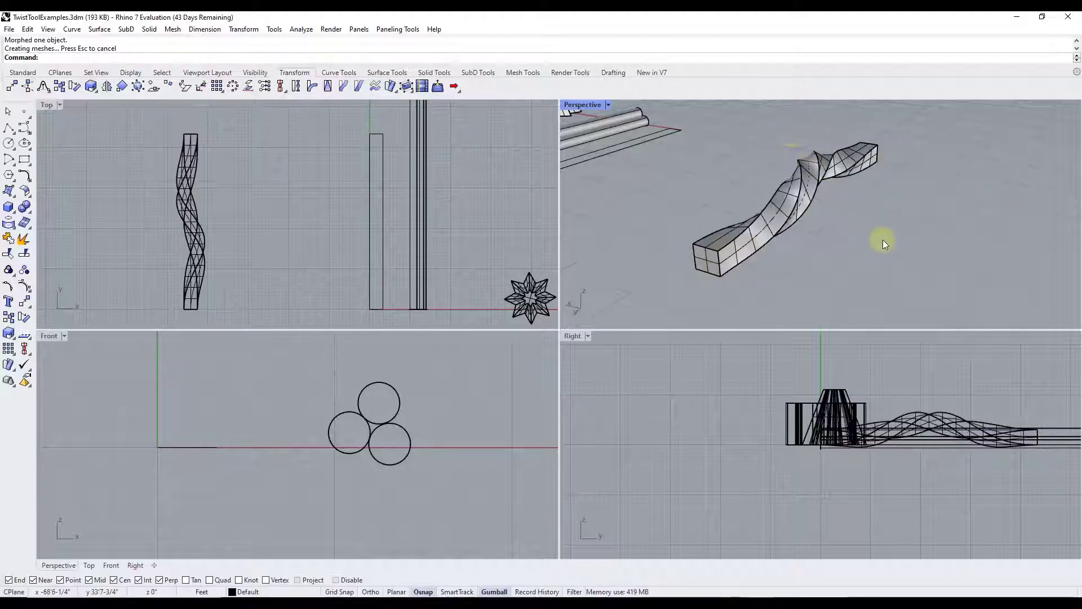
{"action": "mouse_move", "coordinate": [886, 236]}
{"action": "right_mouse_down"}
{"action": "mouse_move", "coordinate": [647, 203]}
{"action": "mouse_move", "coordinate": [591, 217]}
{"action": "mouse_move", "coordinate": [889, 232]}
{"action": "mouse_move", "coordinate": [875, 220]}
{"action": "right_mouse_up"}
{"action": "scroll", "coordinate": [856, 208], "scroll_direction": "down", "scroll_amount": 3}
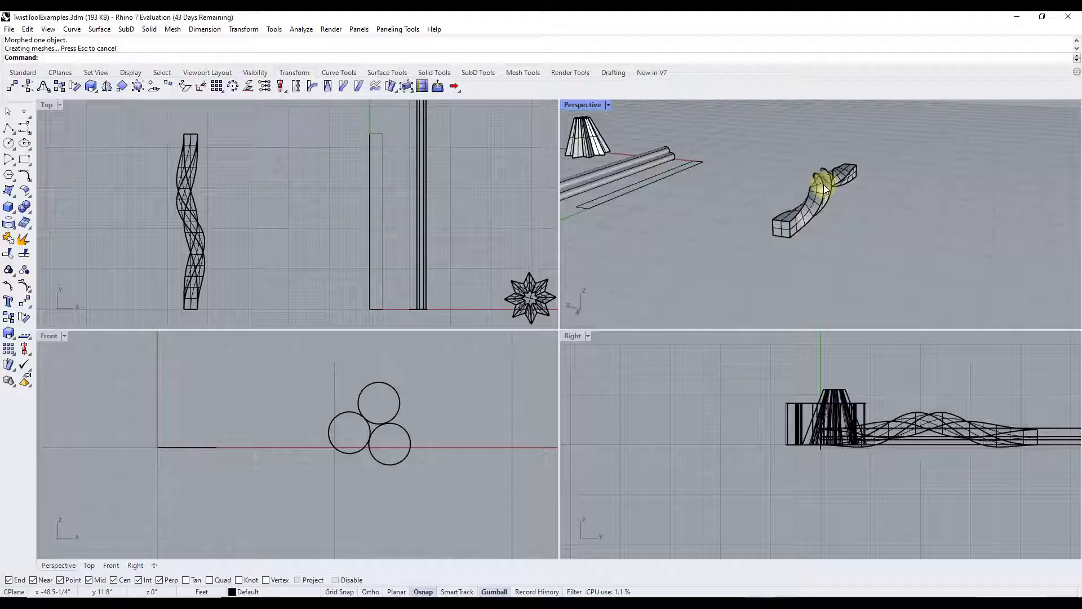
{"action": "right_click_drag", "start_coordinate": [826, 188], "coordinate": [846, 207]}
Undo the twist so the square bar is straight again.
{"action": "key", "text": "Home"}
{"action": "key", "text": "Home"}
{"action": "key", "text": "ctrl+z"}
{"action": "key", "text": "ctrl+m"}
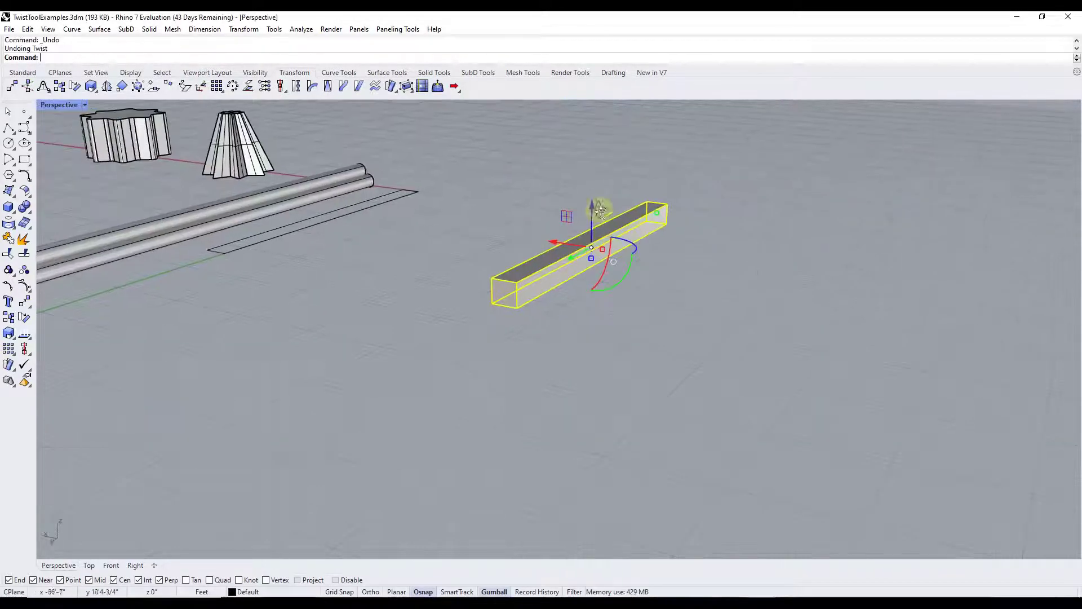
{"action": "scroll", "coordinate": [568, 303], "scroll_direction": "up", "scroll_amount": 3}
{"action": "scroll", "coordinate": [611, 302], "scroll_direction": "down", "scroll_amount": 2}
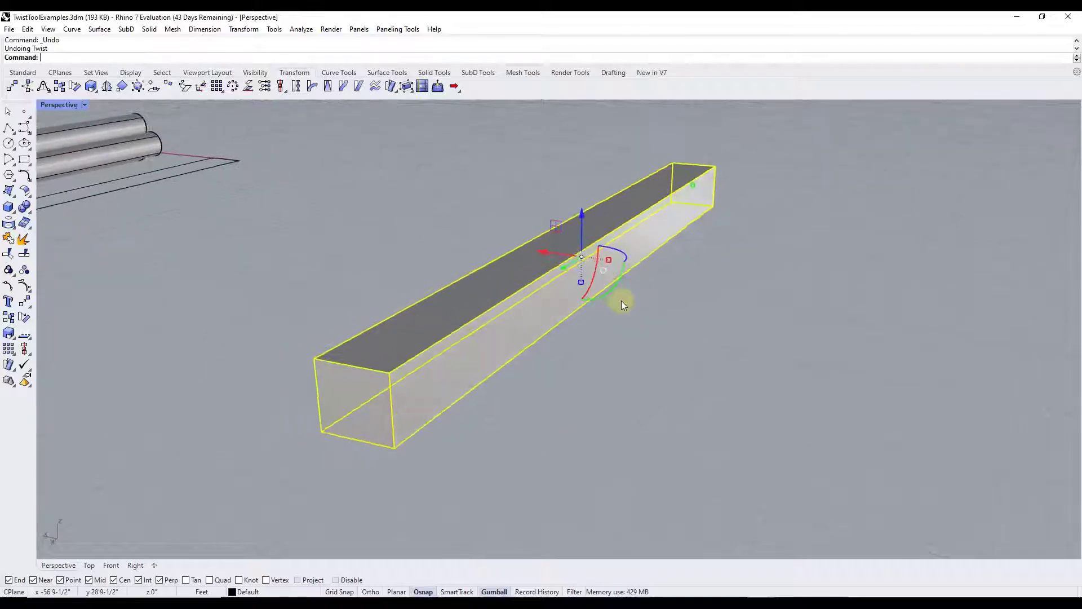
{"action": "scroll", "coordinate": [679, 270], "scroll_direction": "up", "scroll_amount": 1}
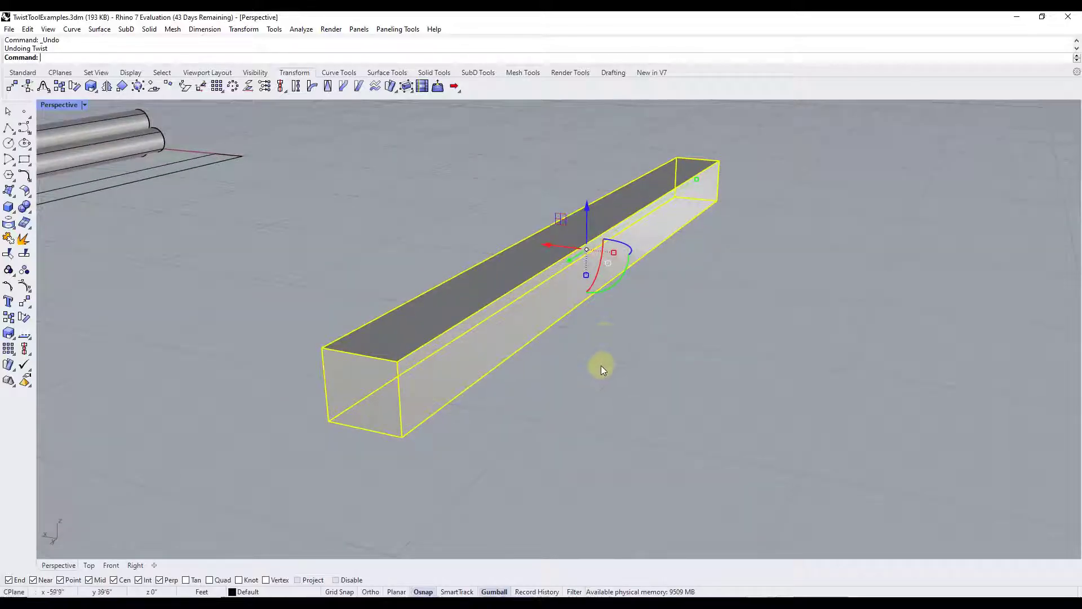
Run Twist again with Osnap on, with the axis snapped between the end-face centres, and pick the first reference point.
{"action": "left_click", "coordinate": [296, 88]}
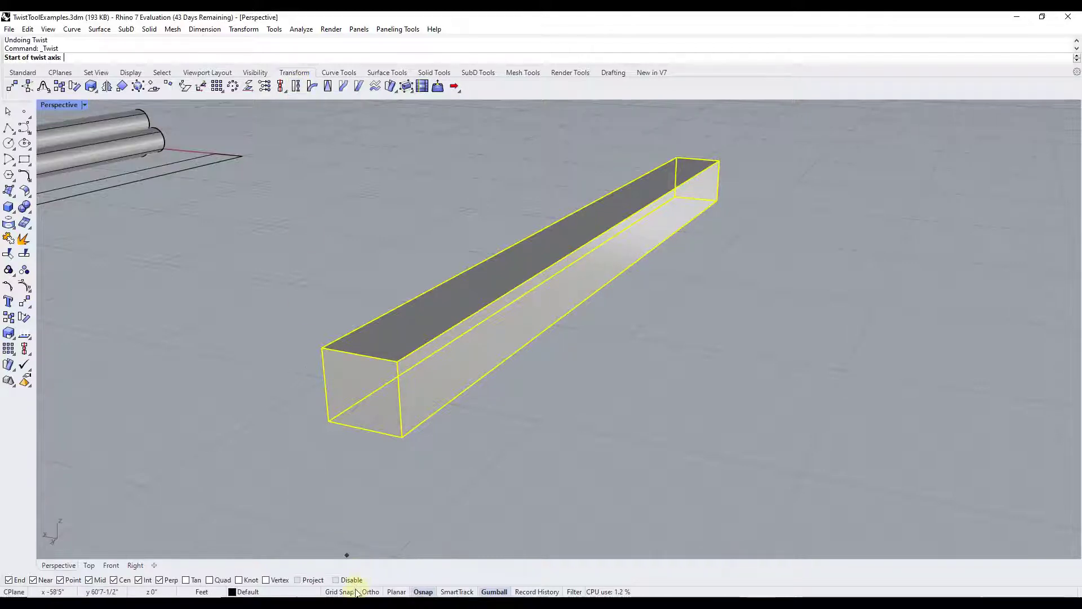
{"action": "left_click", "coordinate": [423, 592]}
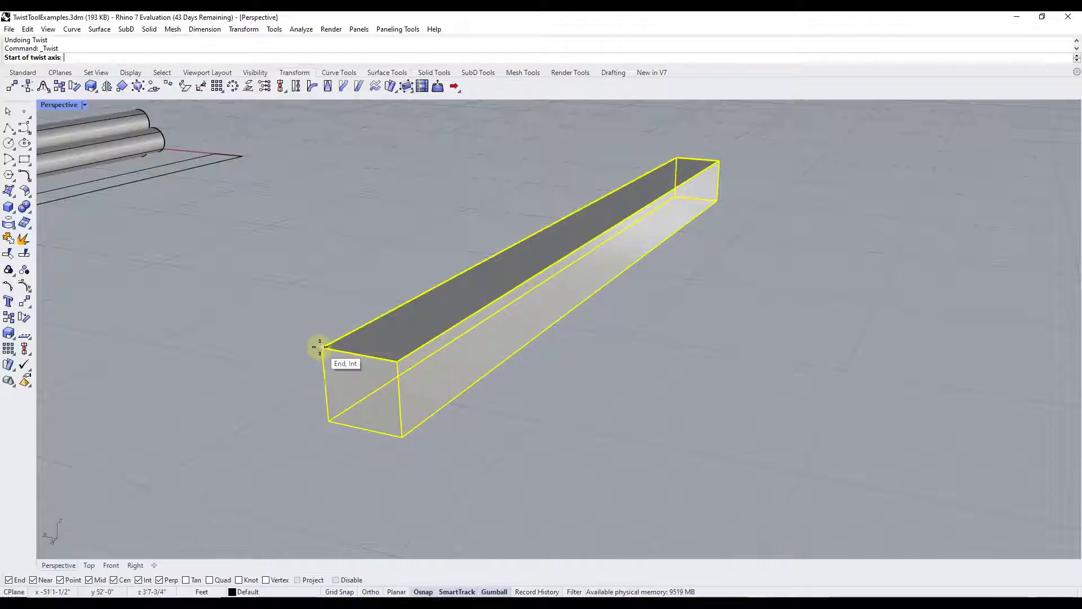
{"action": "left_click", "coordinate": [363, 391]}
{"action": "right_click_drag", "start_coordinate": [781, 193], "coordinate": [595, 247]}
{"action": "left_click", "coordinate": [674, 361]}
{"action": "left_click", "coordinate": [725, 391]}
{"action": "right_click_drag", "start_coordinate": [725, 391], "coordinate": [572, 439]}
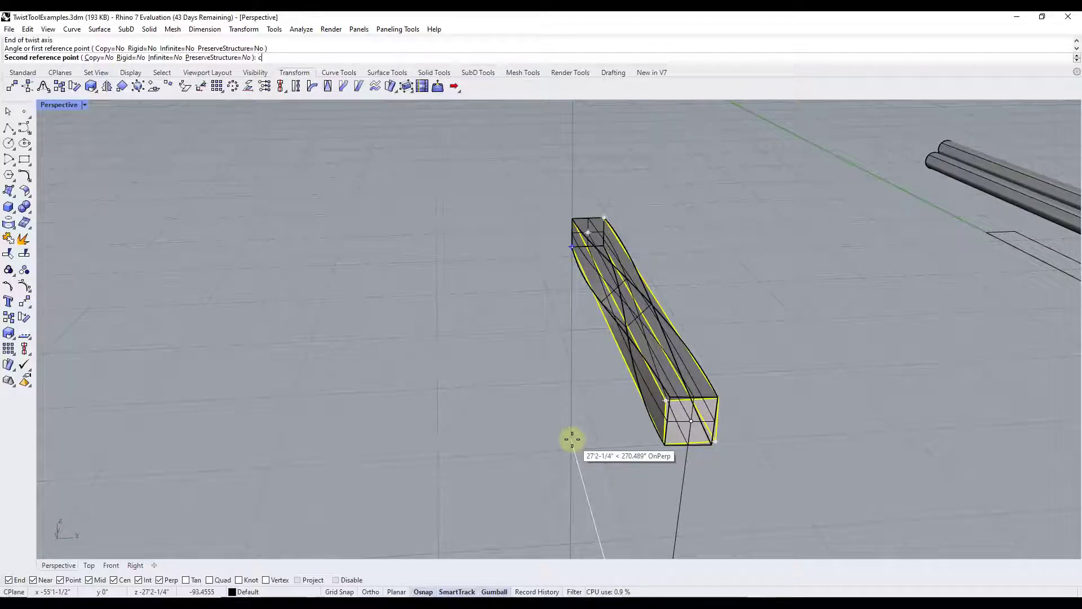
Twist a copy of the bar a full 360 degrees with Copy=Yes.
{"action": "type", "text": "c"}
{"action": "key", "text": "Return"}
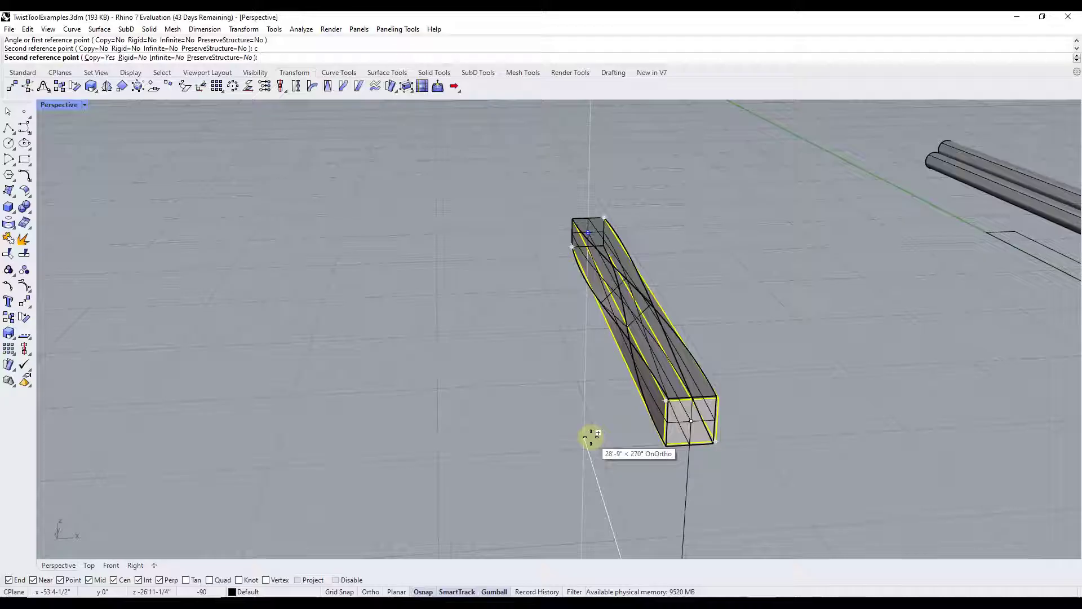
{"action": "type", "text": "360"}
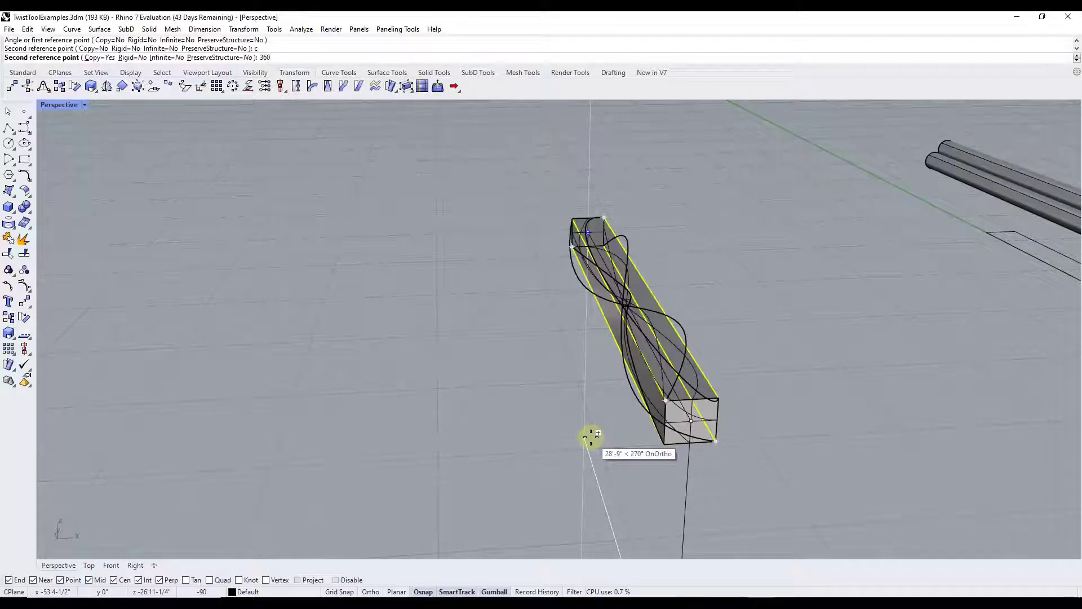
{"action": "key", "text": "Return"}
{"action": "key", "text": "Return"}
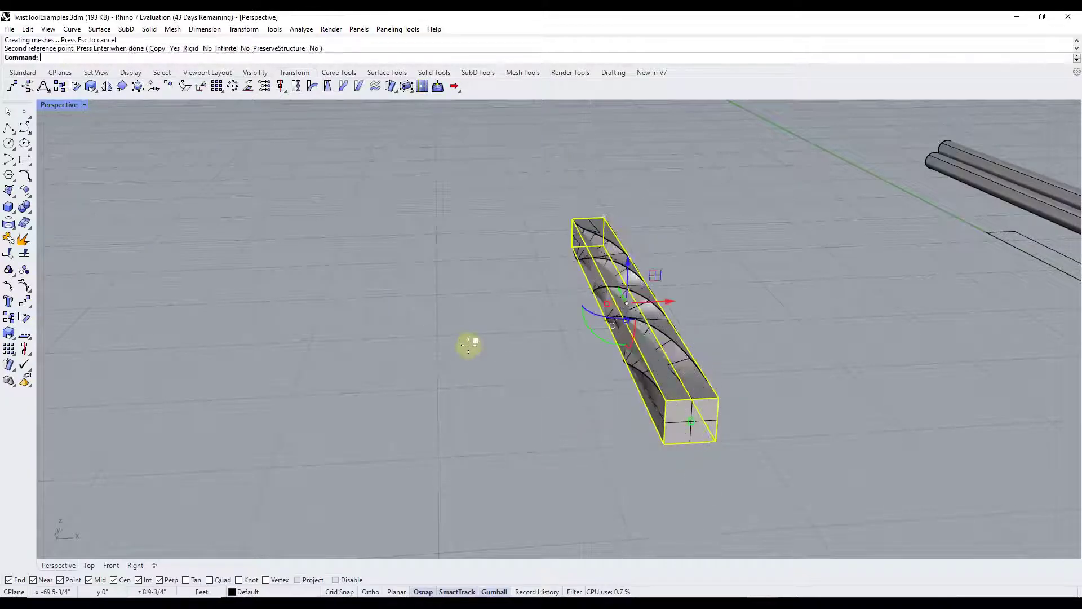
Drag the twisted copy along X so it sits beside the straight original.
{"action": "left_click", "coordinate": [665, 303]}
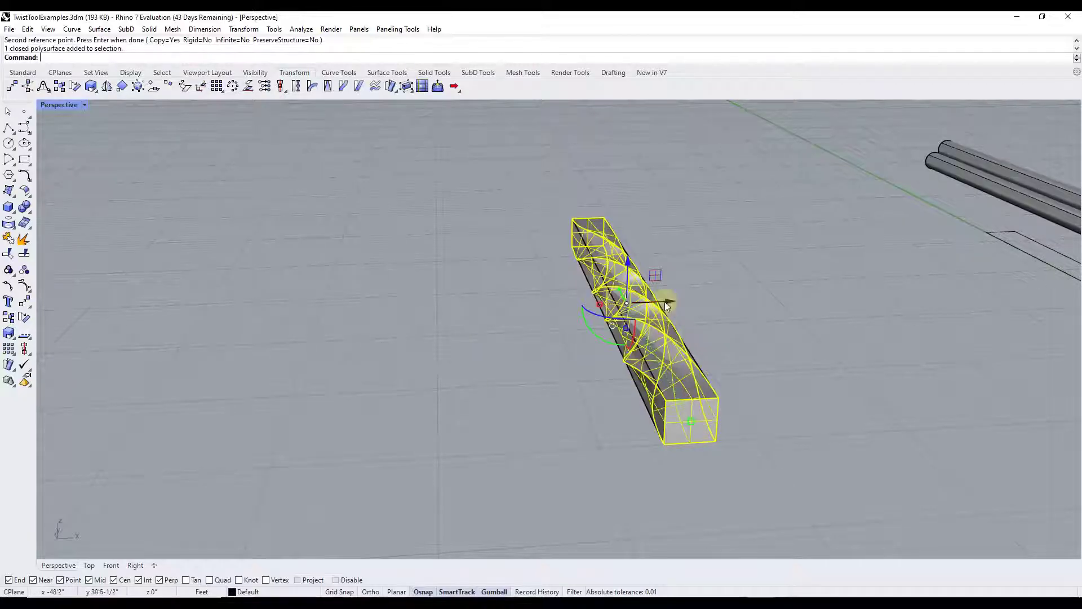
{"action": "left_click_drag", "start_coordinate": [665, 302], "coordinate": [760, 281]}
{"action": "left_click", "coordinate": [902, 305]}
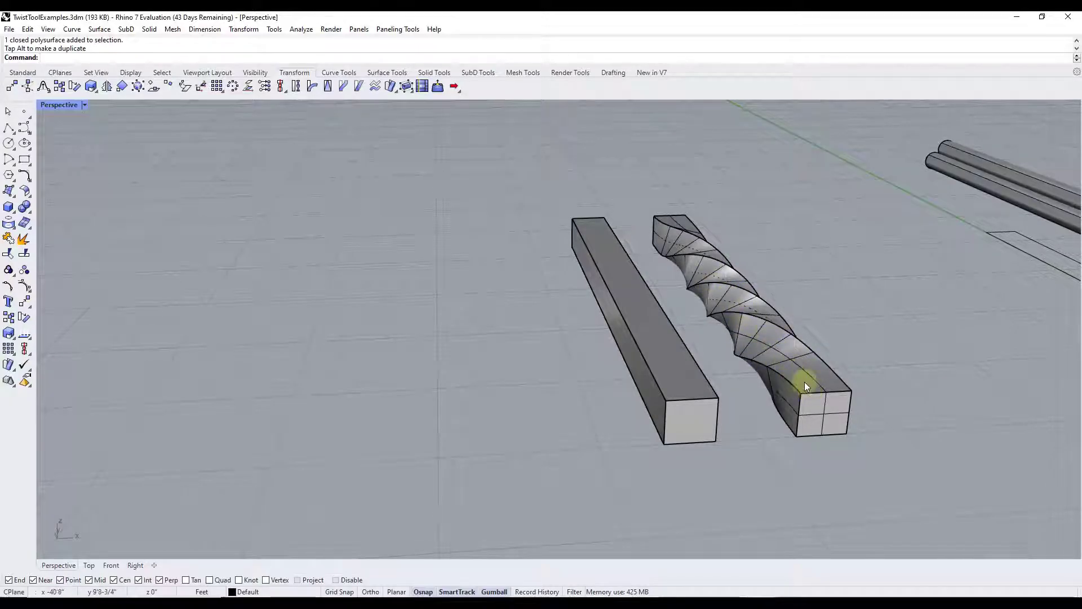
Start Twist and select the three round tubes as the objects to twist.
{"action": "right_click_drag", "start_coordinate": [853, 374], "coordinate": [610, 337]}
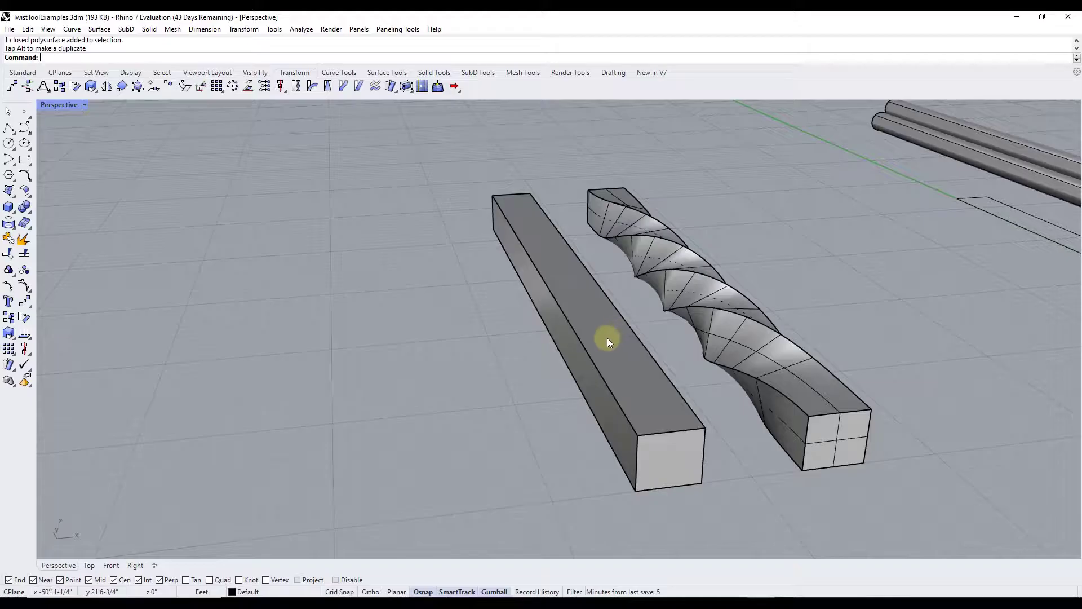
{"action": "scroll", "coordinate": [324, 275], "scroll_direction": "down", "scroll_amount": 5}
{"action": "scroll", "coordinate": [837, 266], "scroll_direction": "up", "scroll_amount": 5}
{"action": "scroll", "coordinate": [793, 234], "scroll_direction": "up", "scroll_amount": 3}
{"action": "scroll", "coordinate": [737, 367], "scroll_direction": "down", "scroll_amount": 2}
{"action": "scroll", "coordinate": [756, 237], "scroll_direction": "up", "scroll_amount": 2}
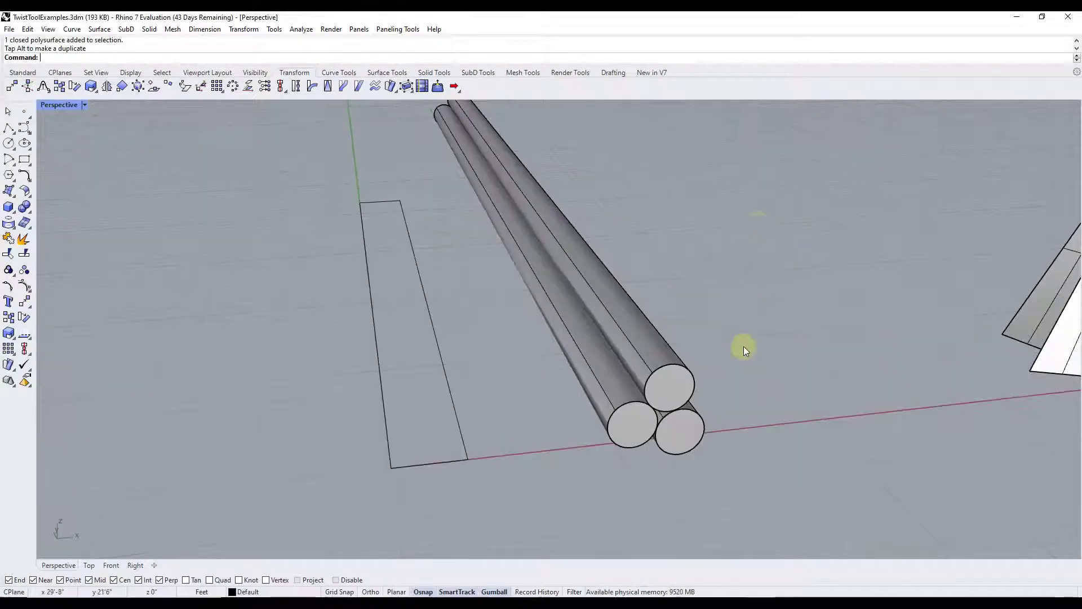
{"action": "scroll", "coordinate": [819, 245], "scroll_direction": "down", "scroll_amount": 3}
{"action": "scroll", "coordinate": [823, 245], "scroll_direction": "up", "scroll_amount": 3}
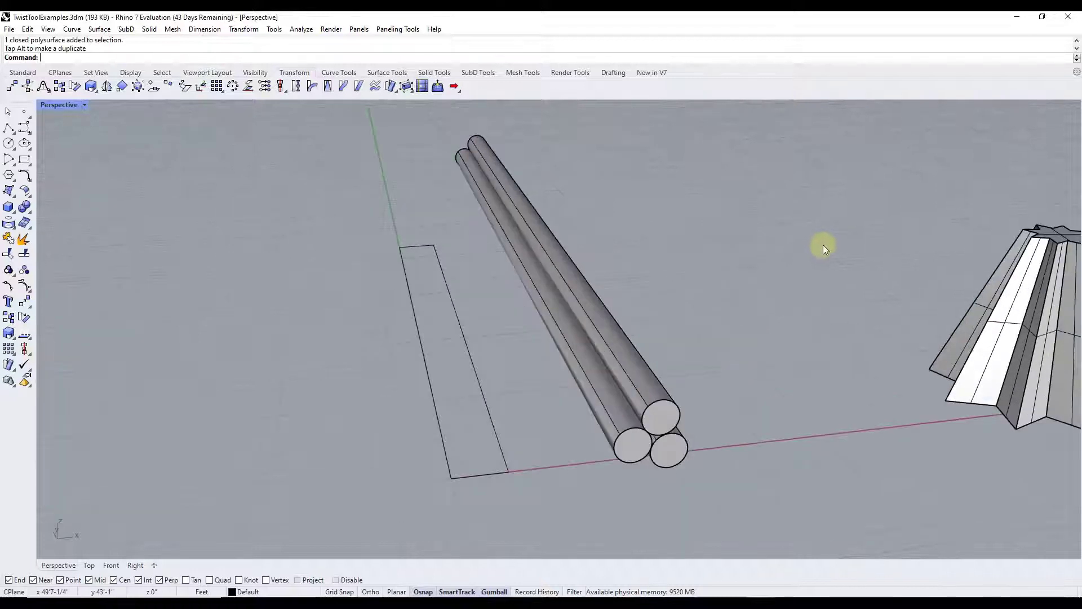
{"action": "left_click", "coordinate": [310, 86]}
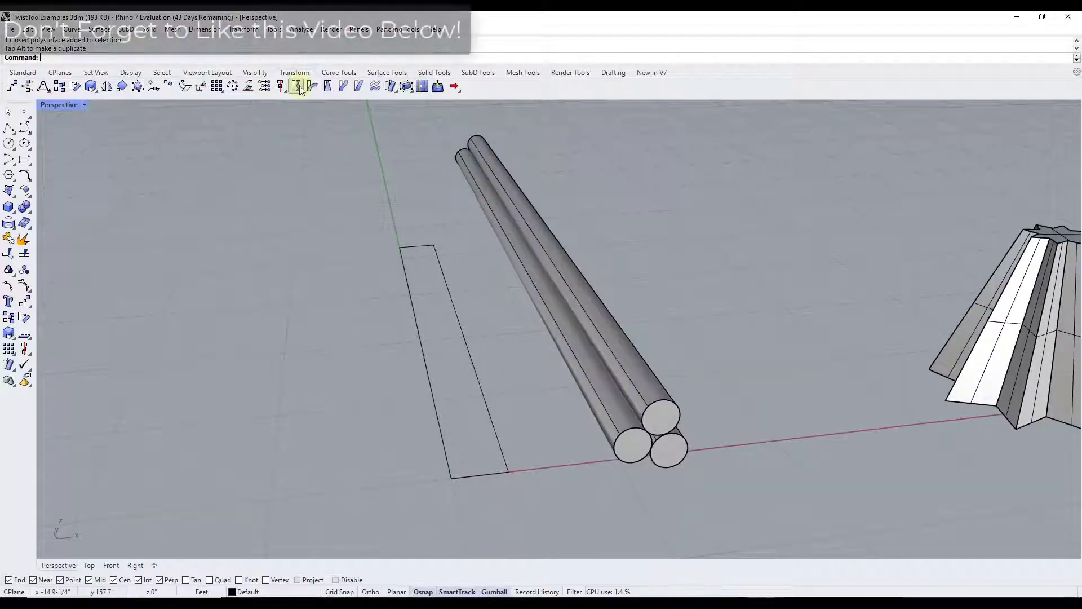
{"action": "left_click", "coordinate": [657, 415]}
{"action": "left_click", "coordinate": [681, 448]}
{"action": "left_click", "coordinate": [633, 448]}
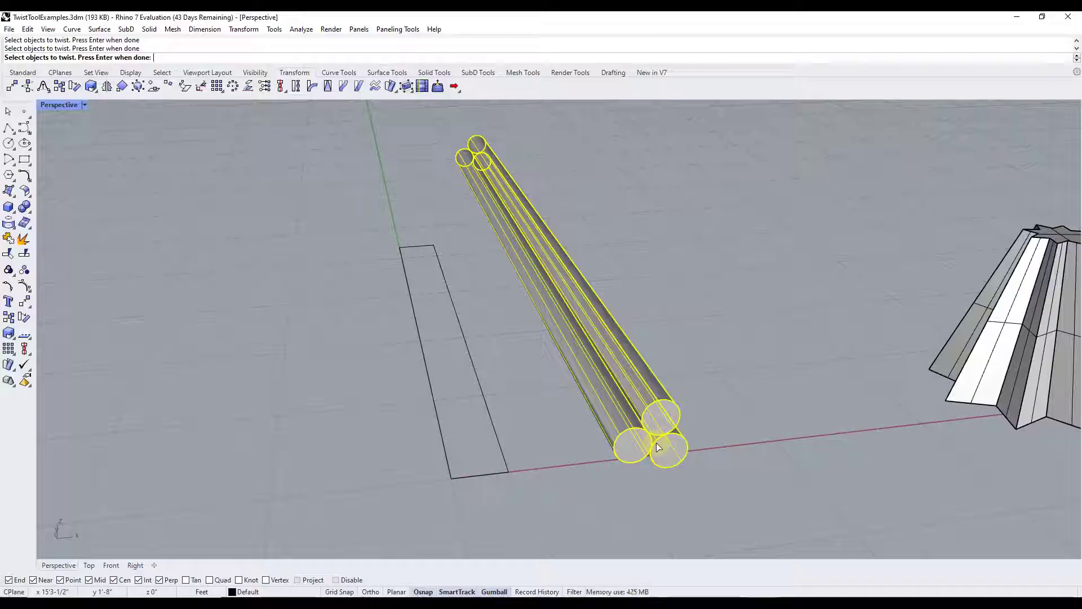
{"action": "key", "text": "Return"}
Set the twist axis from the tube ends to the far ends of the rods.
{"action": "scroll", "coordinate": [657, 445], "scroll_direction": "up", "scroll_amount": 3}
{"action": "left_click", "coordinate": [655, 427]}
{"action": "scroll", "coordinate": [660, 431], "scroll_direction": "down", "scroll_amount": 5}
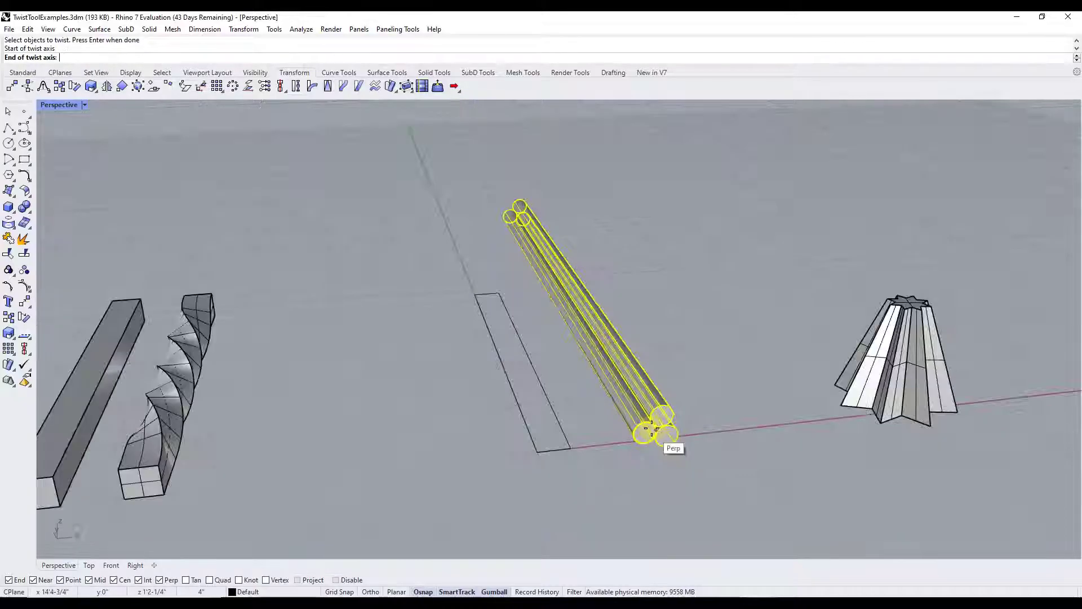
{"action": "right_click_drag", "start_coordinate": [664, 430], "coordinate": [772, 354]}
{"action": "scroll", "coordinate": [564, 234], "scroll_direction": "down", "scroll_amount": 4}
{"action": "right_click_drag", "start_coordinate": [564, 234], "coordinate": [617, 387]}
{"action": "scroll", "coordinate": [616, 387], "scroll_direction": "up", "scroll_amount": 5}
{"action": "scroll", "coordinate": [541, 396], "scroll_direction": "up", "scroll_amount": 5}
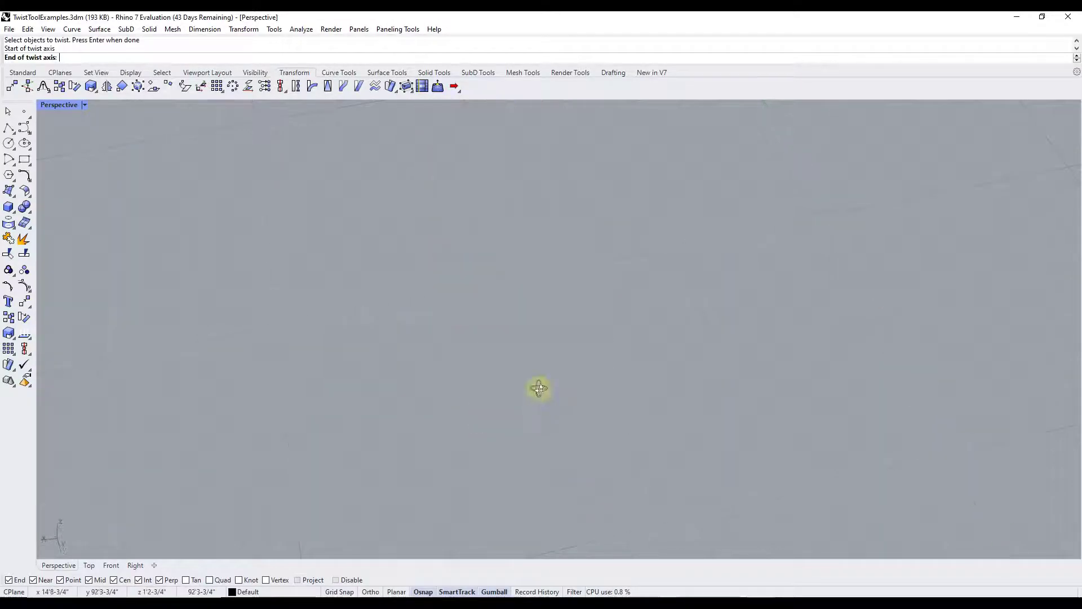
{"action": "scroll", "coordinate": [549, 404], "scroll_direction": "down", "scroll_amount": 5}
{"action": "right_click_drag", "start_coordinate": [549, 403], "coordinate": [541, 300]}
{"action": "scroll", "coordinate": [535, 297], "scroll_direction": "up", "scroll_amount": 3}
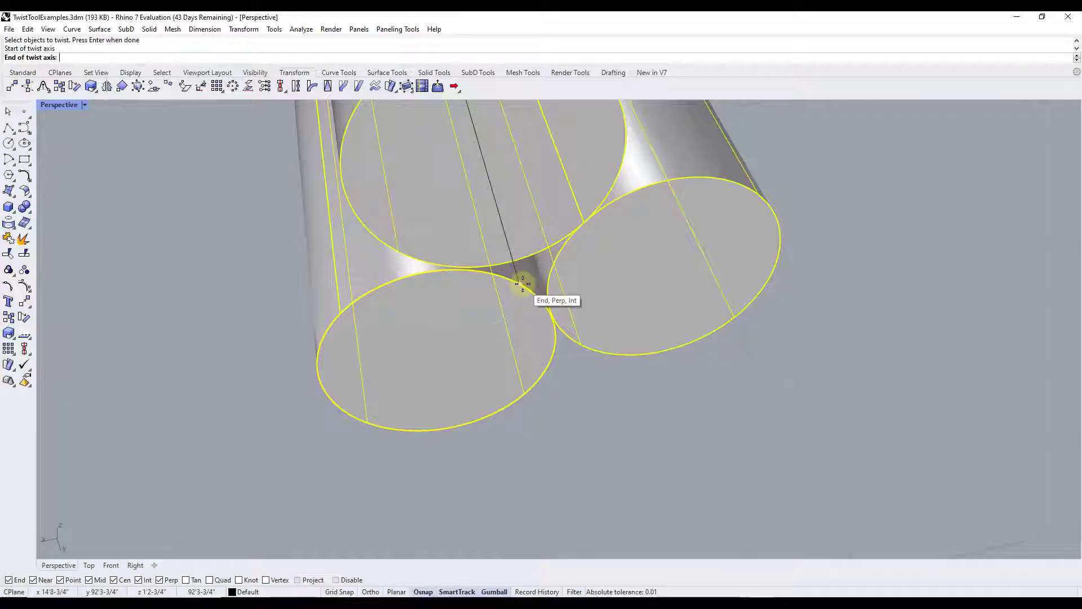
{"action": "left_click", "coordinate": [523, 283]}
{"action": "scroll", "coordinate": [527, 284], "scroll_direction": "down", "scroll_amount": 5}
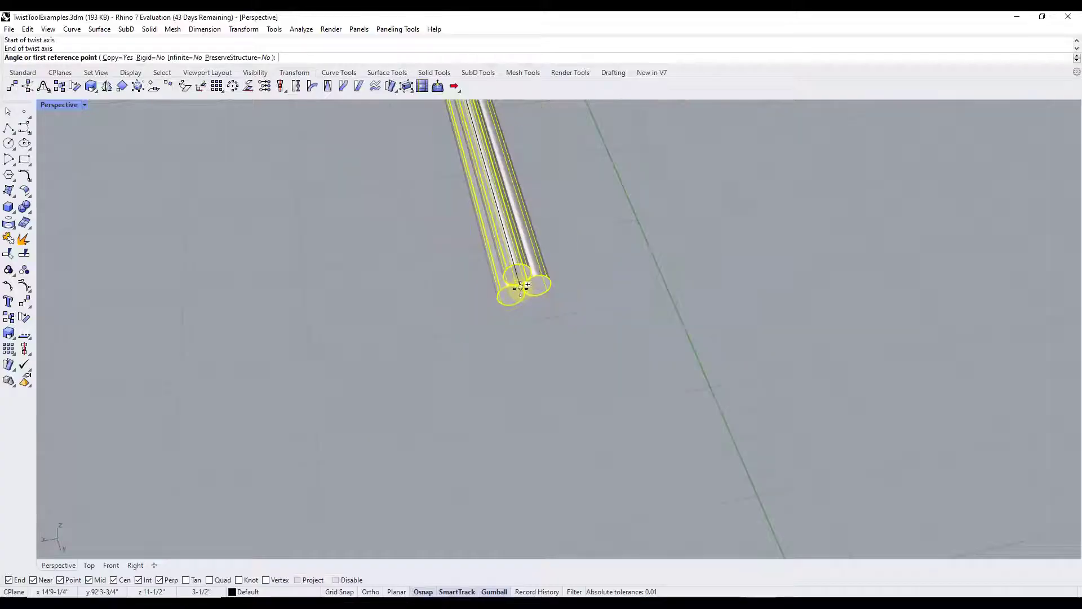
Twist a copy of the tube bundle 270 degrees from a picked reference point.
{"action": "left_click", "coordinate": [636, 262]}
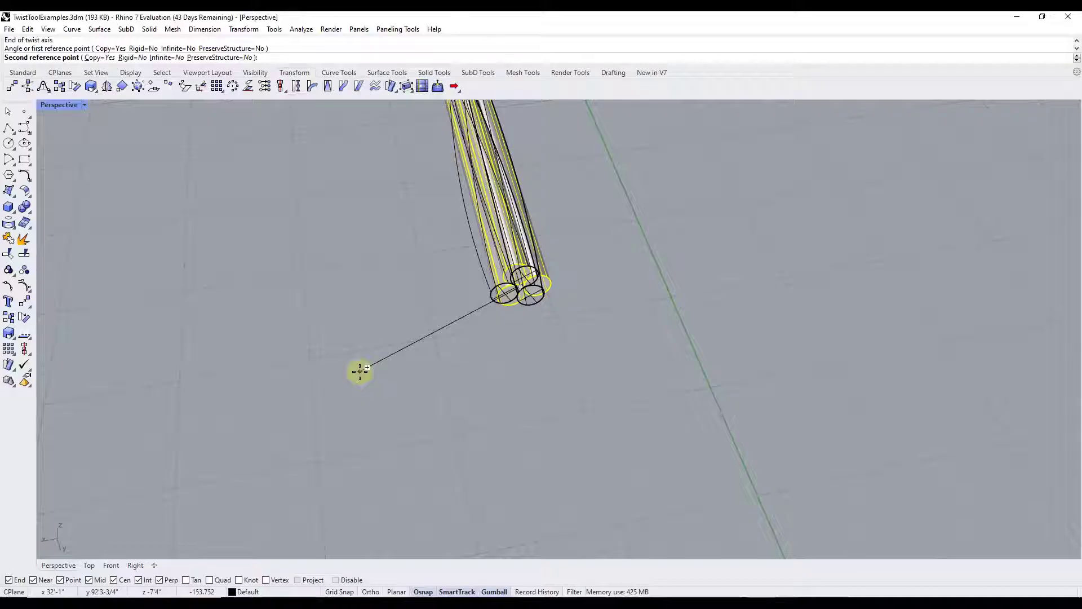
{"action": "type", "text": "270"}
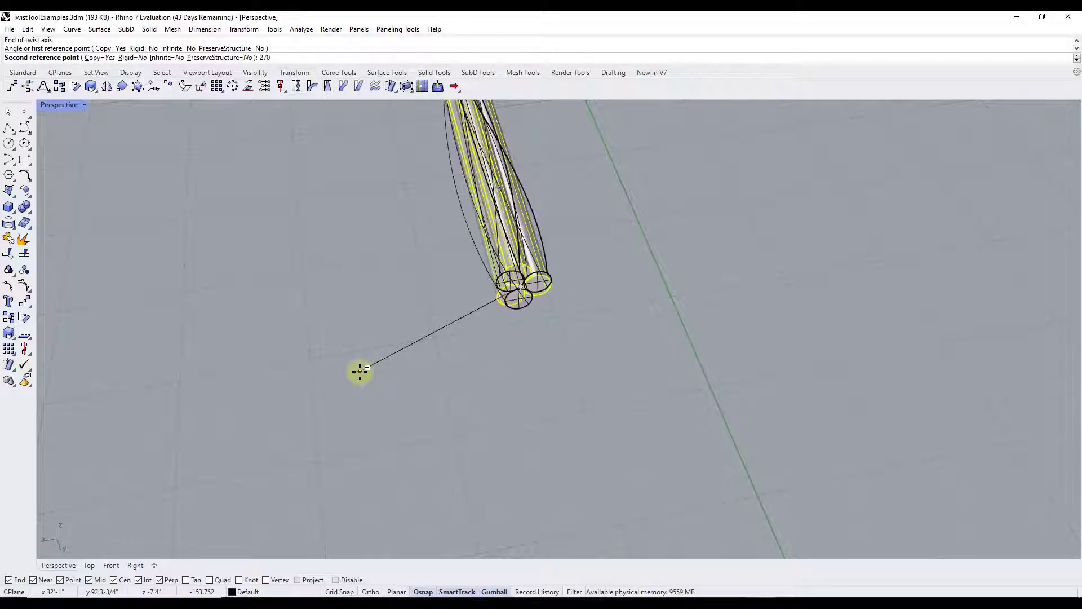
{"action": "key", "text": "Return"}
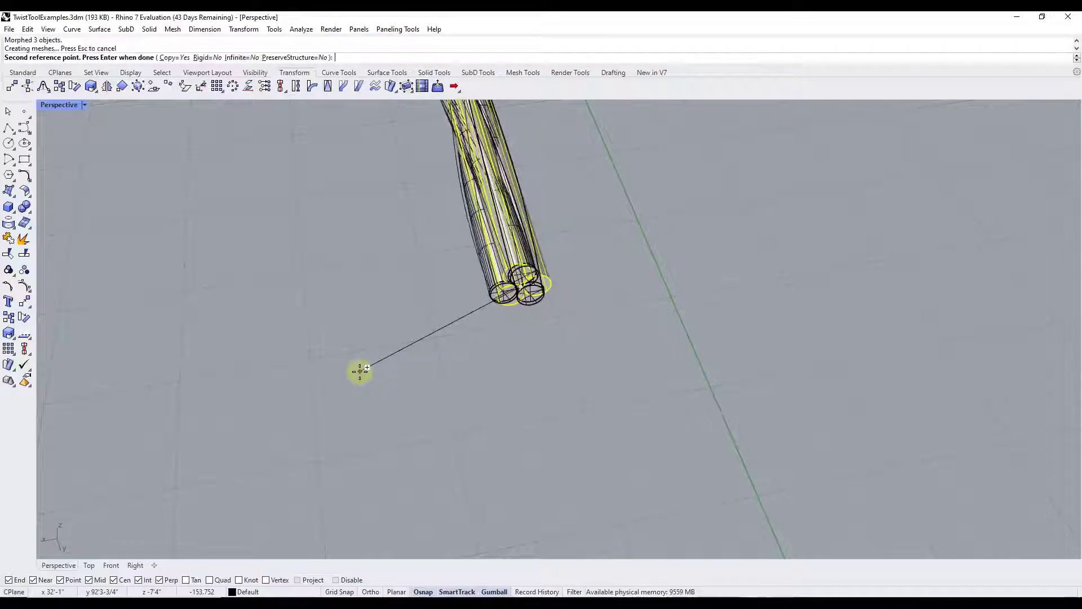
{"action": "key", "text": "Return"}
{"action": "right_click_drag", "start_coordinate": [407, 336], "coordinate": [490, 252]}
Pick the extrusion from the overlapping tubes and move it so the straight and twisted bundles sit side by side.
{"action": "left_click", "coordinate": [493, 255]}
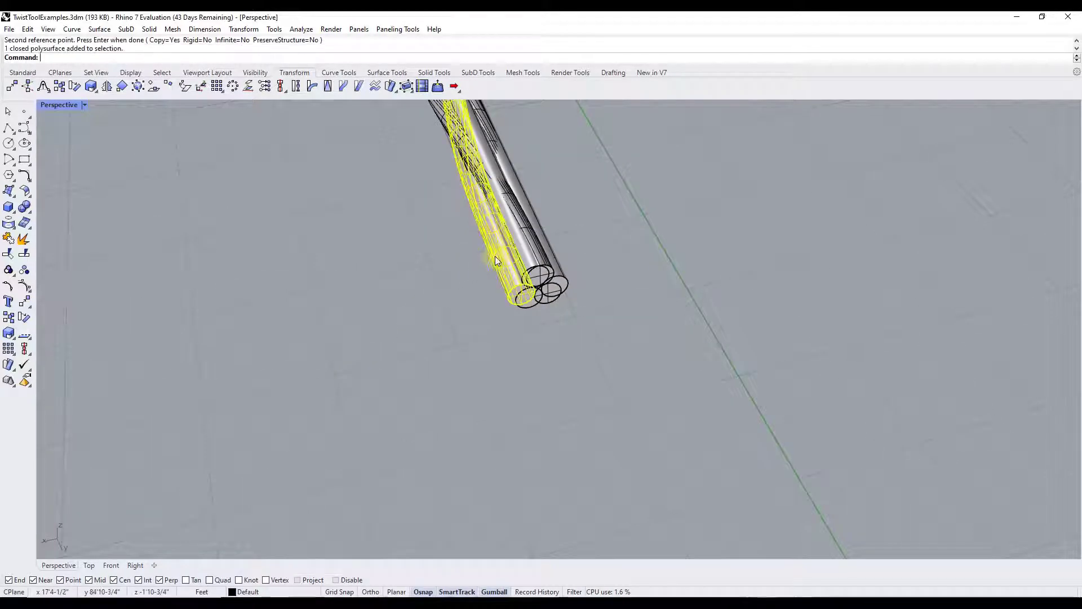
{"action": "left_click", "coordinate": [542, 249]}
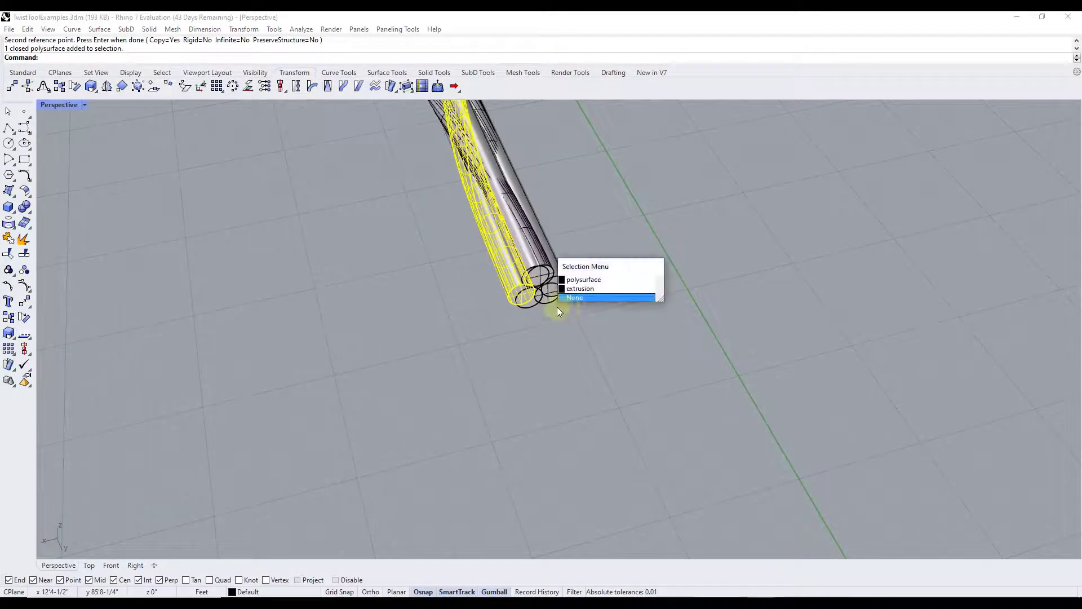
{"action": "left_click", "coordinate": [580, 289]}
{"action": "scroll", "coordinate": [547, 301], "scroll_direction": "down", "scroll_amount": 5}
{"action": "right_click_drag", "start_coordinate": [547, 301], "coordinate": [469, 238]}
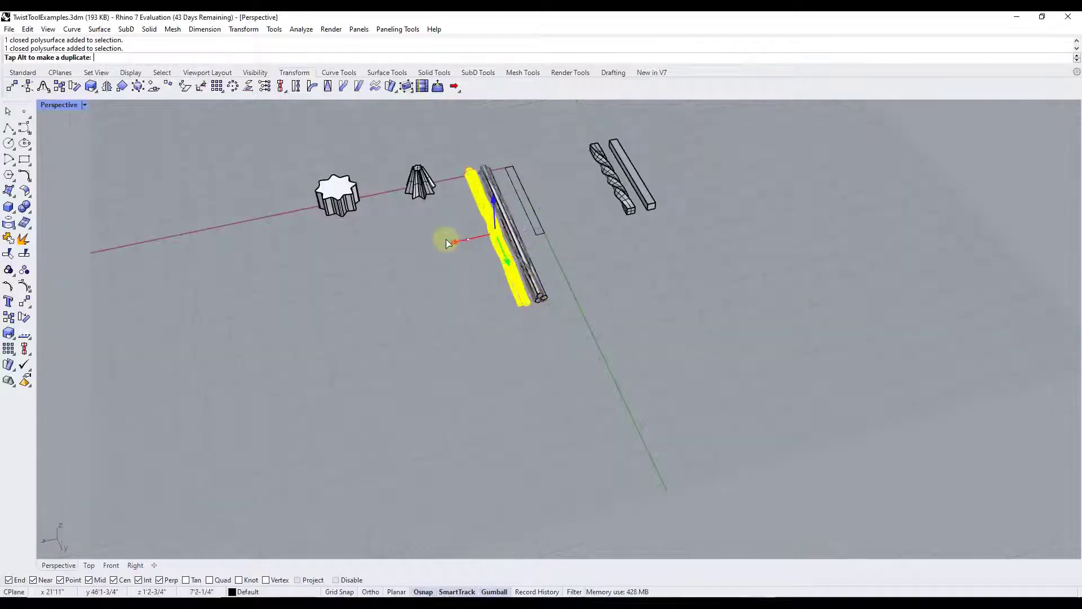
{"action": "left_click_drag", "start_coordinate": [443, 243], "coordinate": [442, 290]}
{"action": "key", "text": "Escape"}
{"action": "scroll", "coordinate": [459, 338], "scroll_direction": "up", "scroll_amount": 5}
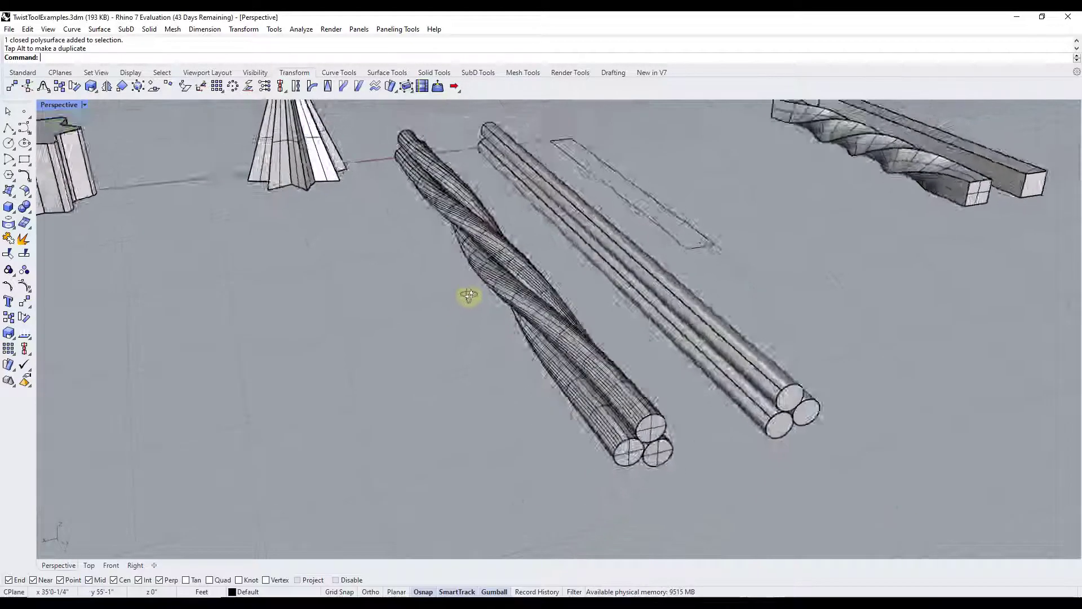
{"action": "right_click_drag", "start_coordinate": [473, 287], "coordinate": [533, 316]}
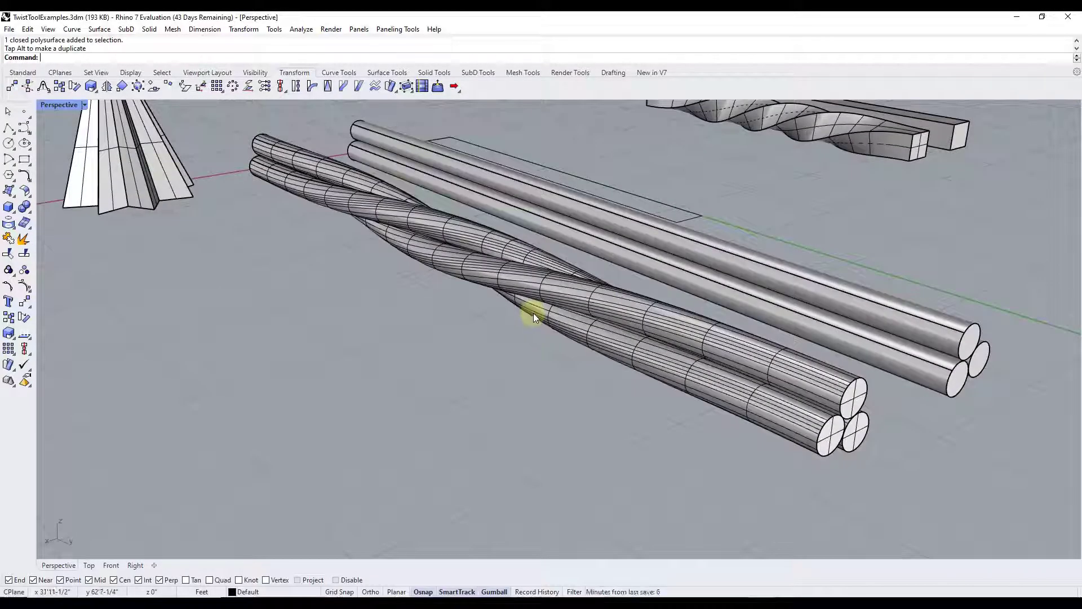
{"action": "scroll", "coordinate": [534, 313], "scroll_direction": "down", "scroll_amount": 8}
{"action": "scroll", "coordinate": [620, 173], "scroll_direction": "up", "scroll_amount": 8}
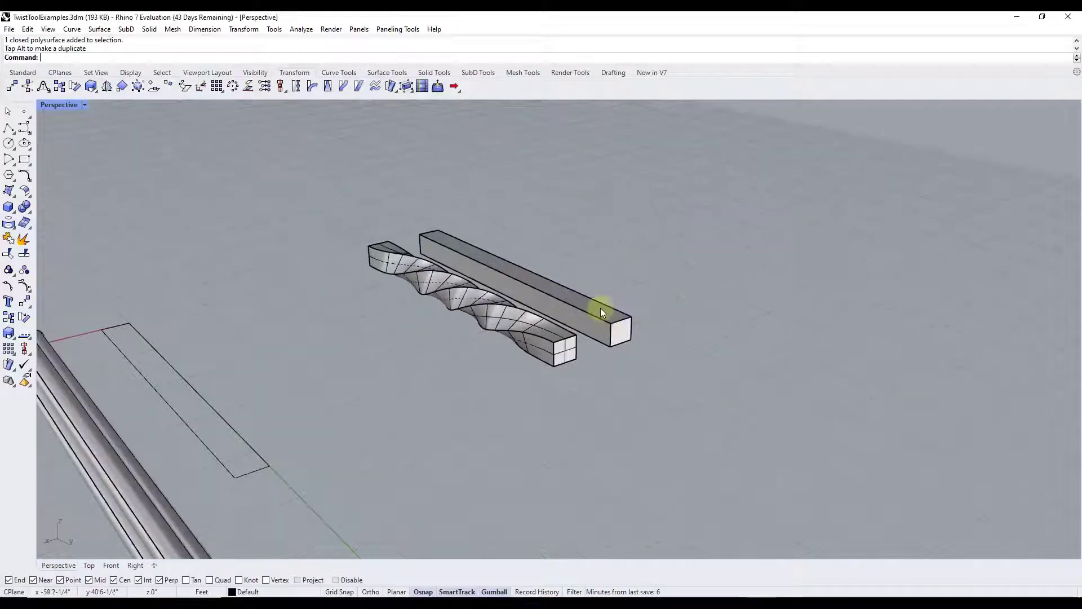
Start Twist on the straight bar, with the axis from the end-edge midpoint to partway along the bar.
{"action": "left_click", "coordinate": [600, 308]}
{"action": "right_click_drag", "start_coordinate": [687, 341], "coordinate": [567, 313]}
{"action": "left_click", "coordinate": [311, 89]}
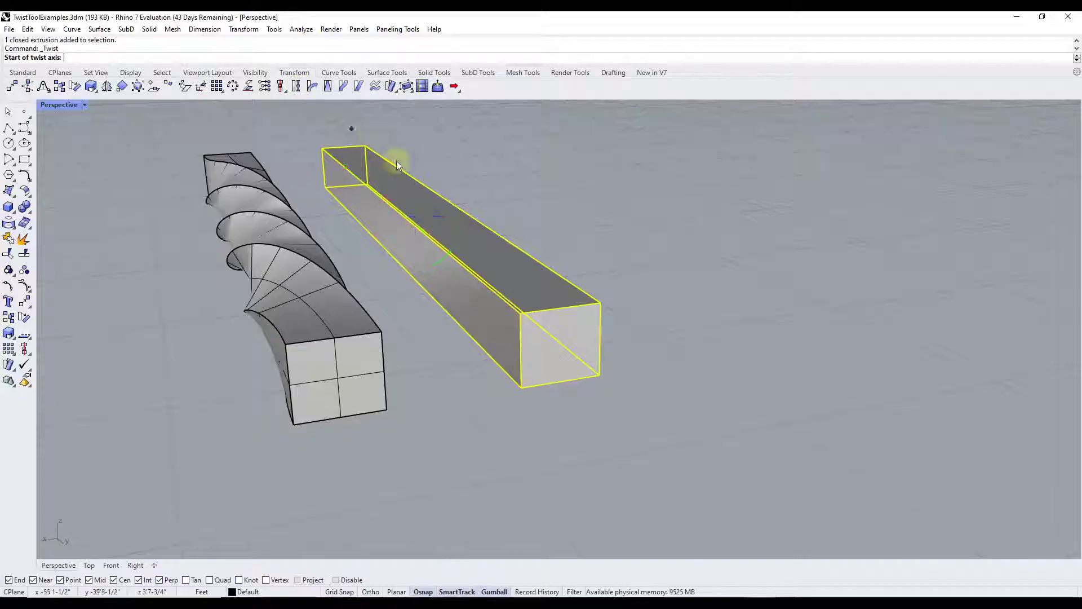
{"action": "right_click_drag", "start_coordinate": [587, 270], "coordinate": [534, 287]}
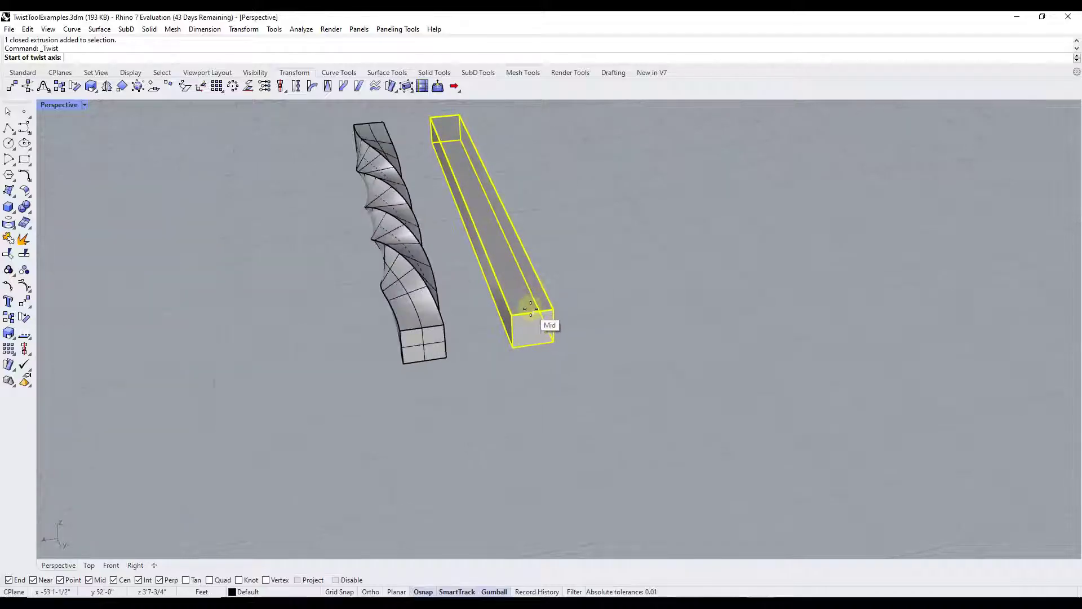
{"action": "left_click", "coordinate": [530, 309]}
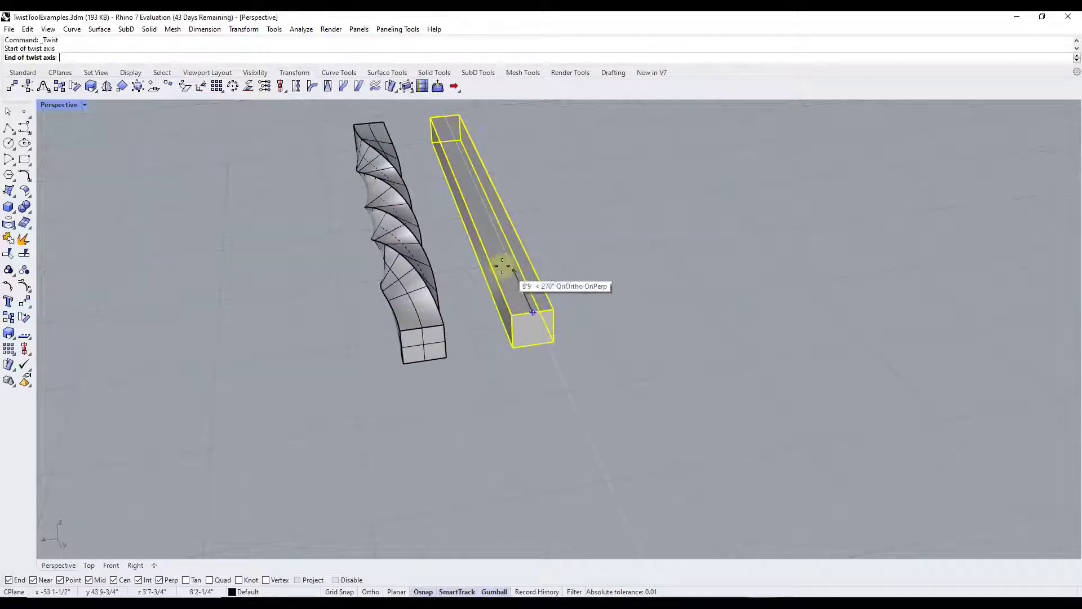
{"action": "left_click", "coordinate": [479, 196]}
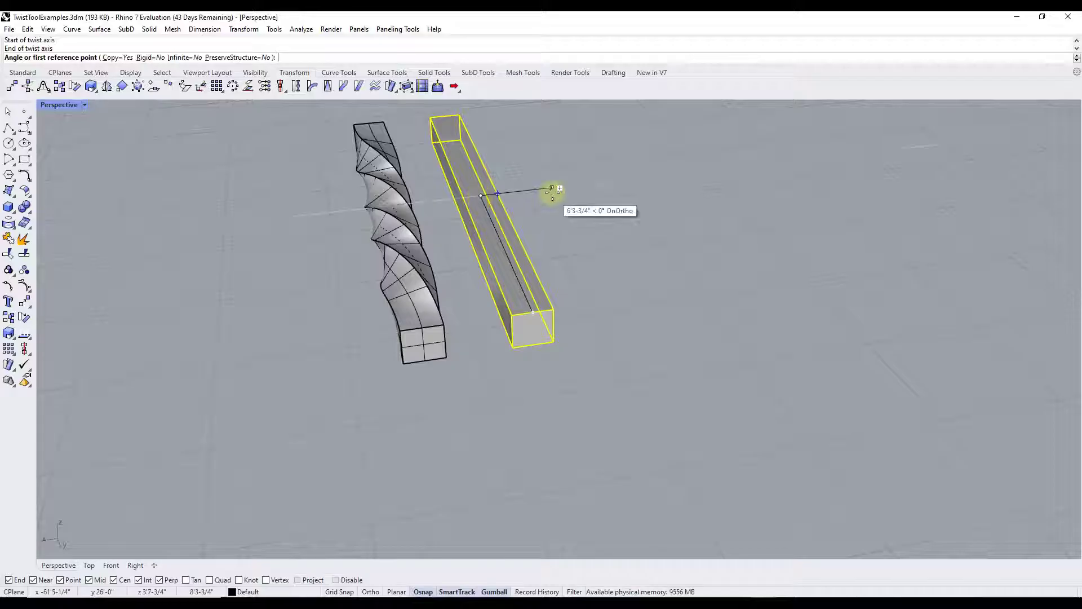
Set a reference point and twist that part of the bar 180 degrees.
{"action": "scroll", "coordinate": [553, 191], "scroll_direction": "up", "scroll_amount": 5}
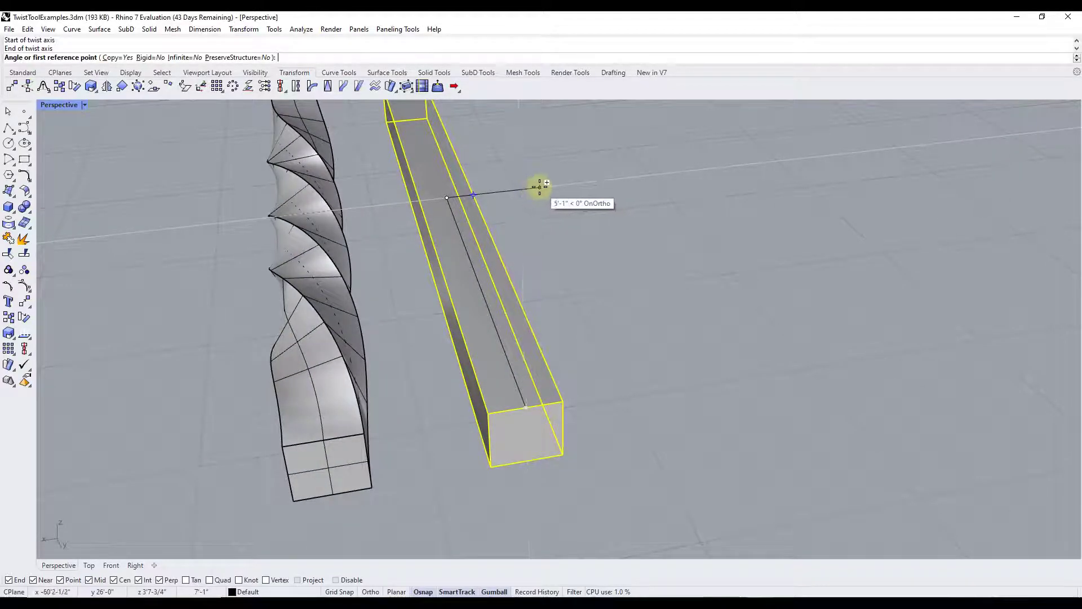
{"action": "left_click", "coordinate": [539, 186]}
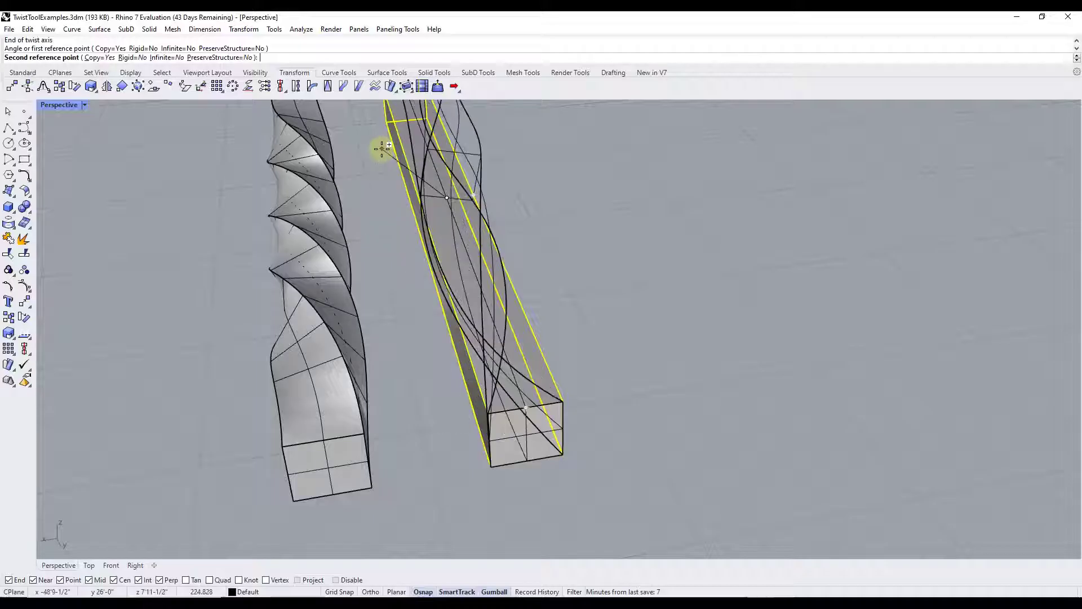
{"action": "type", "text": "180"}
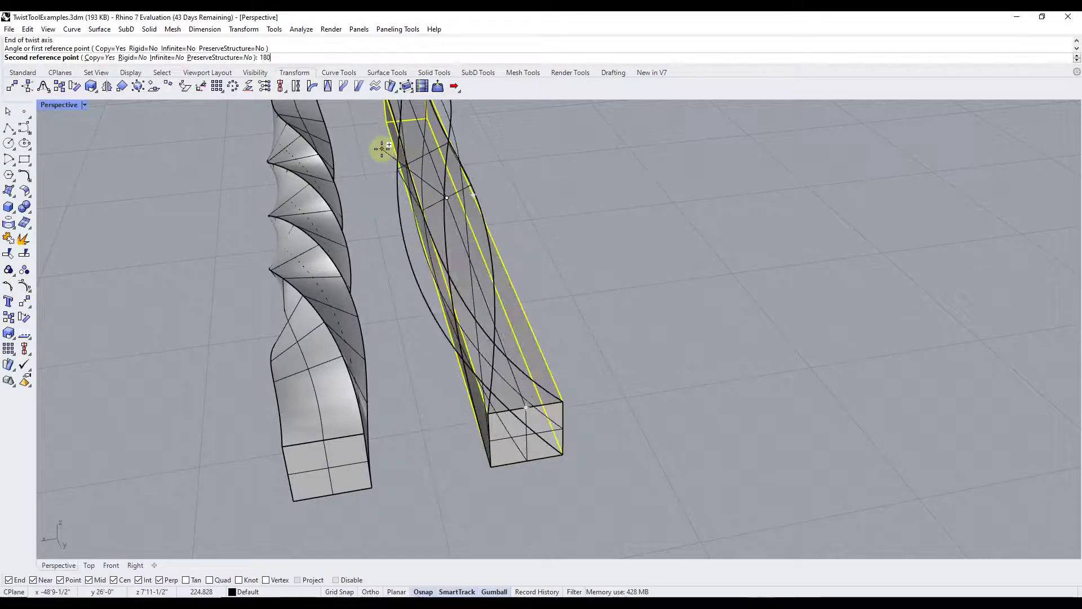
{"action": "key", "text": "Return"}
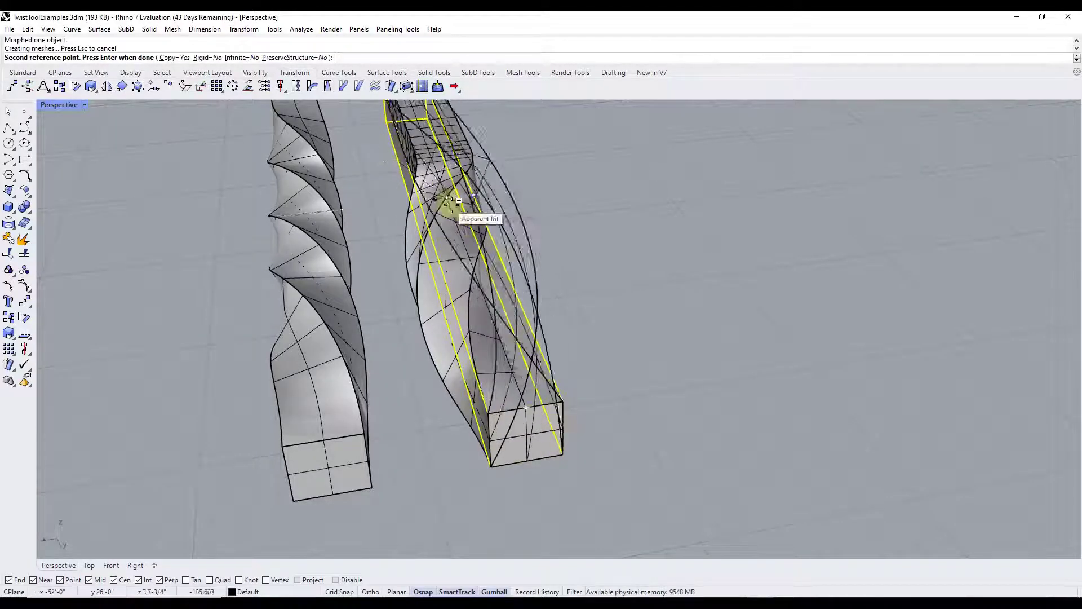
{"action": "key", "text": "Return"}
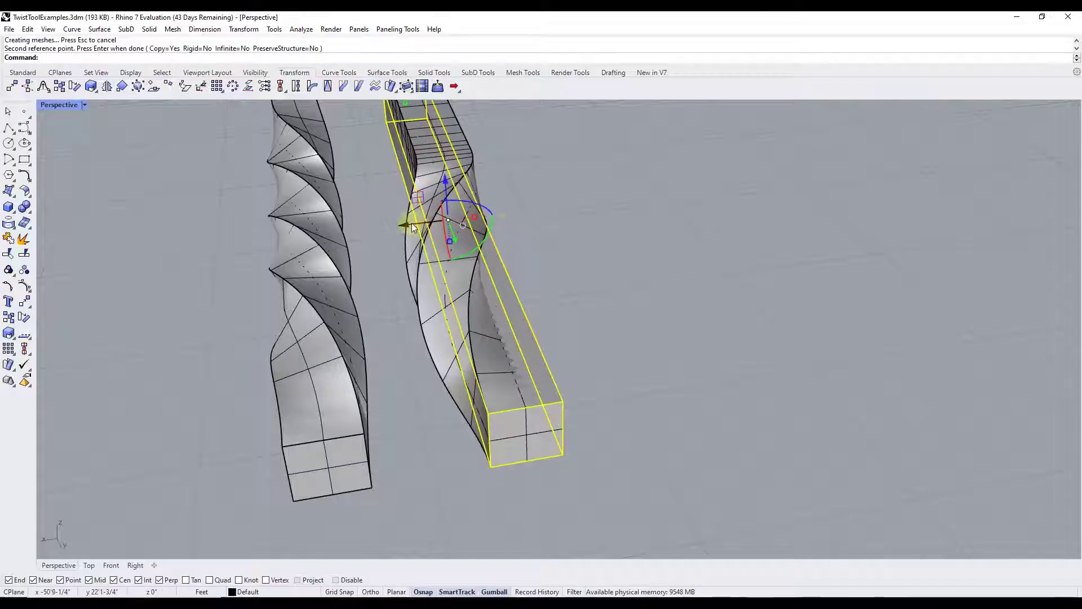
Move the partly twisted bar to the right of the straight one.
{"action": "left_click_drag", "start_coordinate": [391, 201], "coordinate": [537, 246]}
{"action": "scroll", "coordinate": [723, 181], "scroll_direction": "down", "scroll_amount": 3}
{"action": "key", "text": "Escape"}
{"action": "right_click_drag", "start_coordinate": [723, 182], "coordinate": [714, 225]}
{"action": "scroll", "coordinate": [649, 235], "scroll_direction": "up", "scroll_amount": 5}
{"action": "scroll", "coordinate": [649, 236], "scroll_direction": "down", "scroll_amount": 5}
{"action": "left_click", "coordinate": [555, 225]}
Start Twist on the plain square bar with a picked axis set to Infinite=Yes.
{"action": "left_click", "coordinate": [713, 226]}
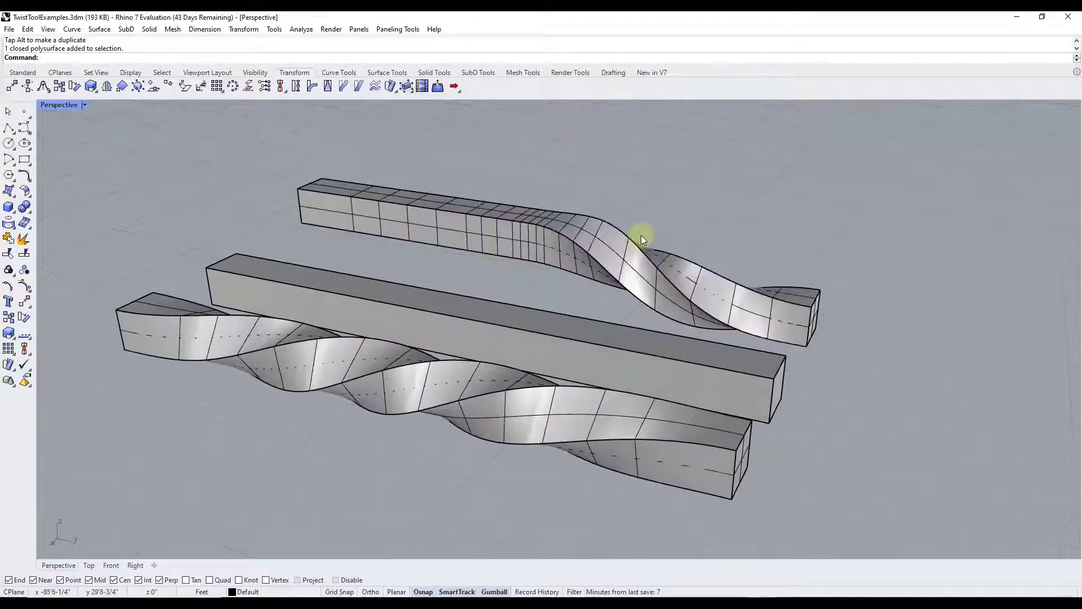
{"action": "right_click_drag", "start_coordinate": [637, 233], "coordinate": [757, 242]}
{"action": "scroll", "coordinate": [757, 243], "scroll_direction": "up", "scroll_amount": 5}
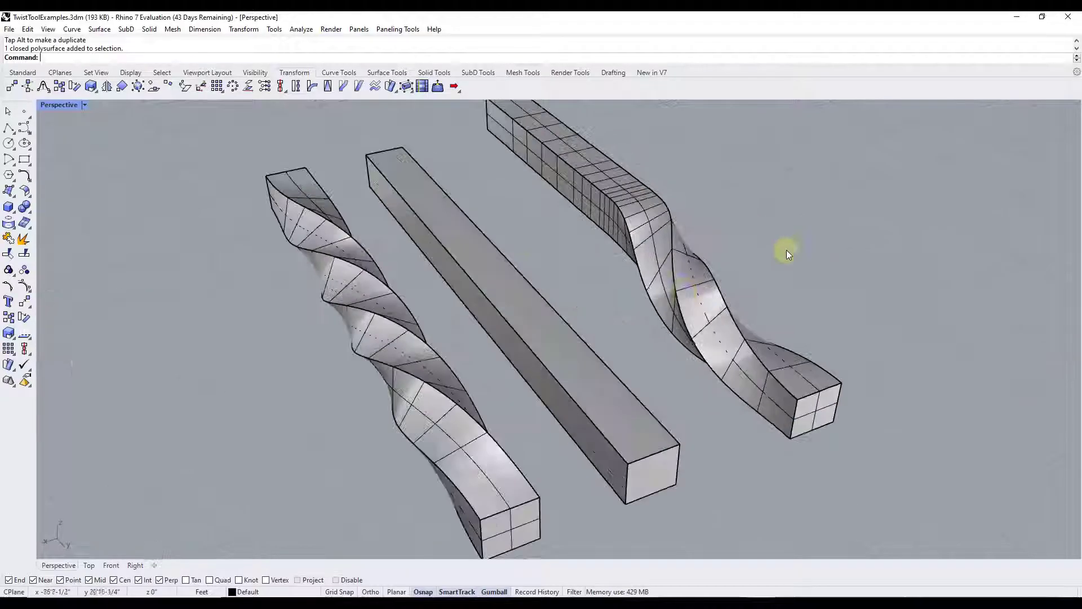
{"action": "left_click", "coordinate": [561, 349]}
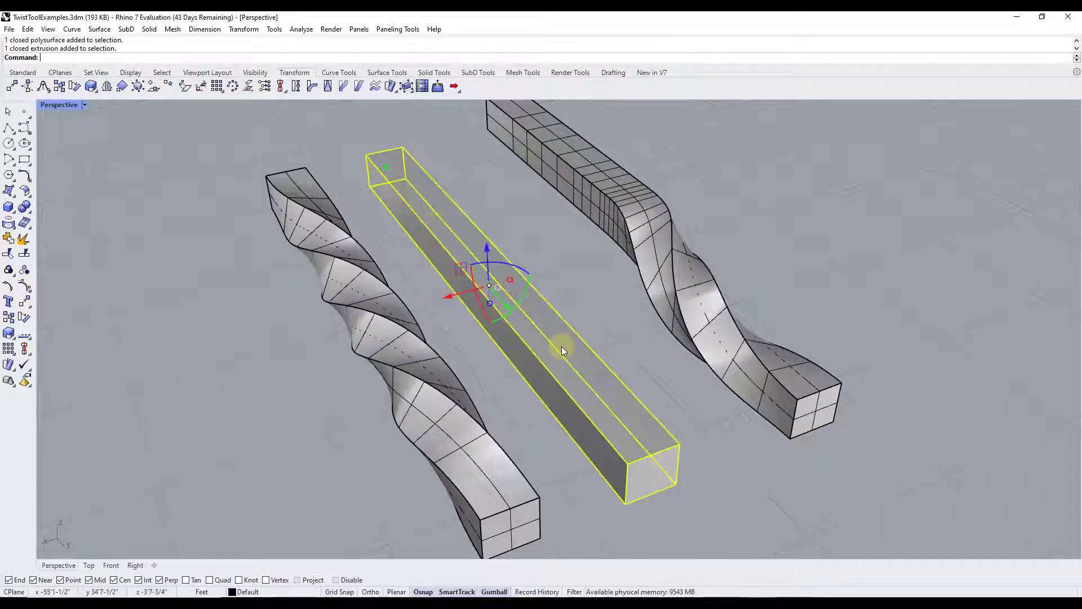
{"action": "left_click", "coordinate": [281, 86]}
{"action": "left_click", "coordinate": [653, 449]}
{"action": "right_click_drag", "start_coordinate": [496, 270], "coordinate": [670, 298]}
{"action": "left_click", "coordinate": [638, 303]}
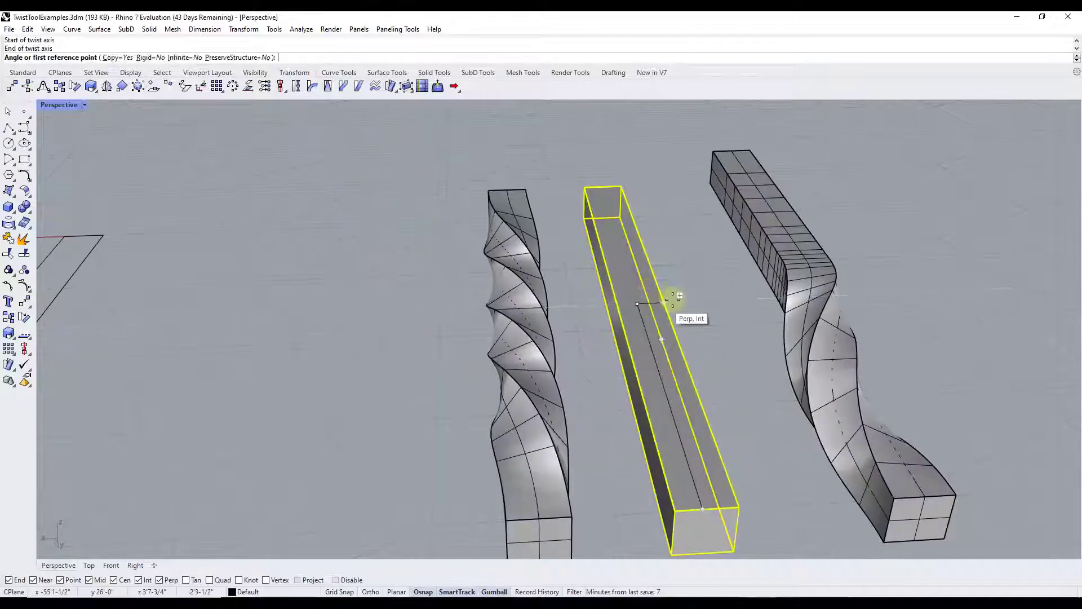
{"action": "left_click", "coordinate": [185, 58]}
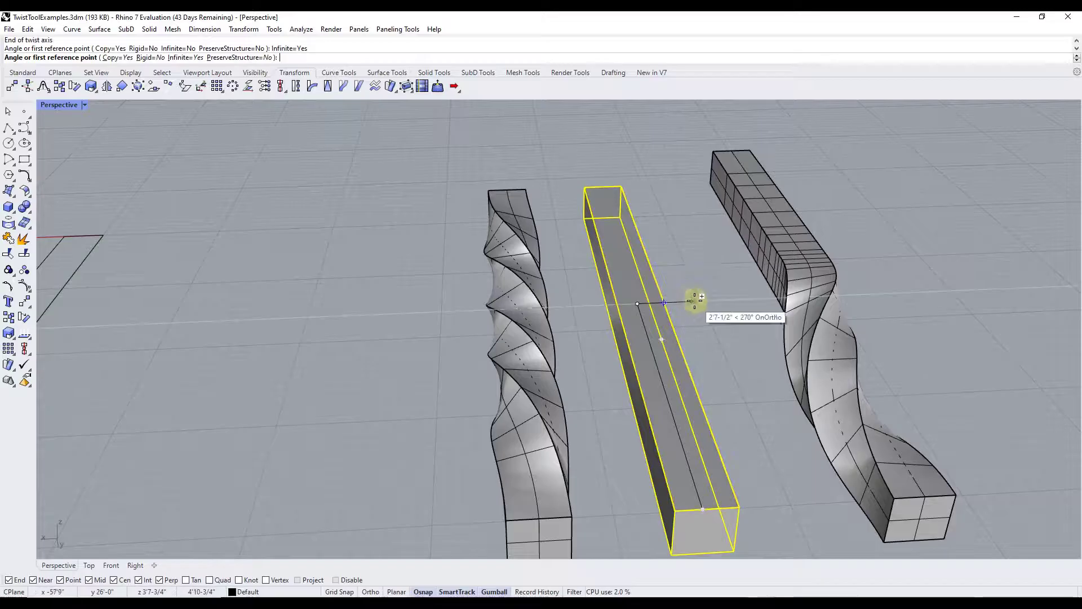
Set the twist angle with two reference points and move the twisted bar to the far right.
{"action": "left_click", "coordinate": [720, 297]}
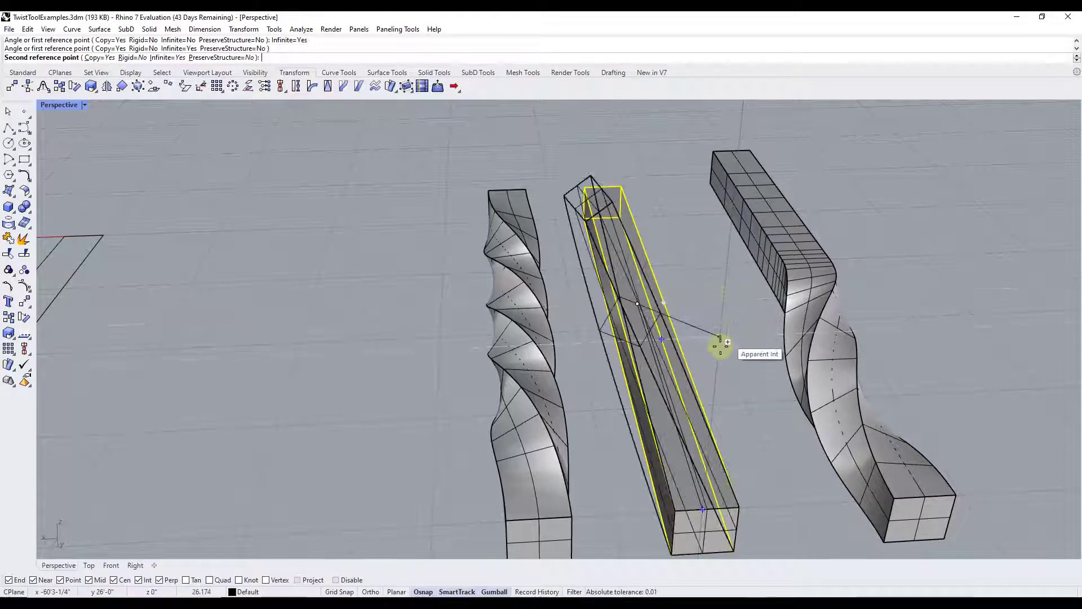
{"action": "left_click", "coordinate": [685, 403]}
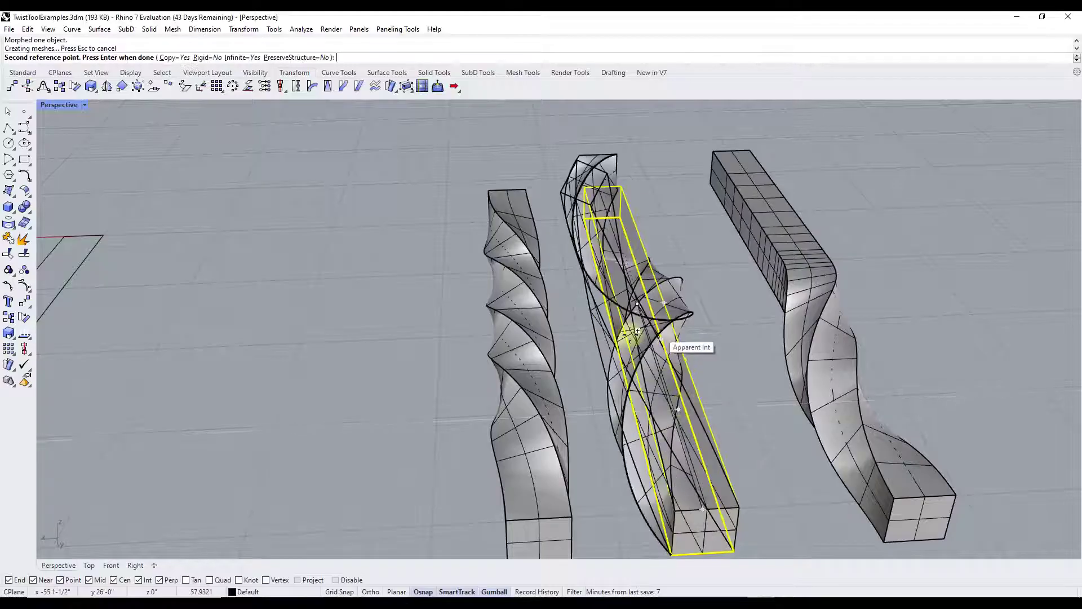
{"action": "key", "text": "Return"}
{"action": "left_click", "coordinate": [592, 305]}
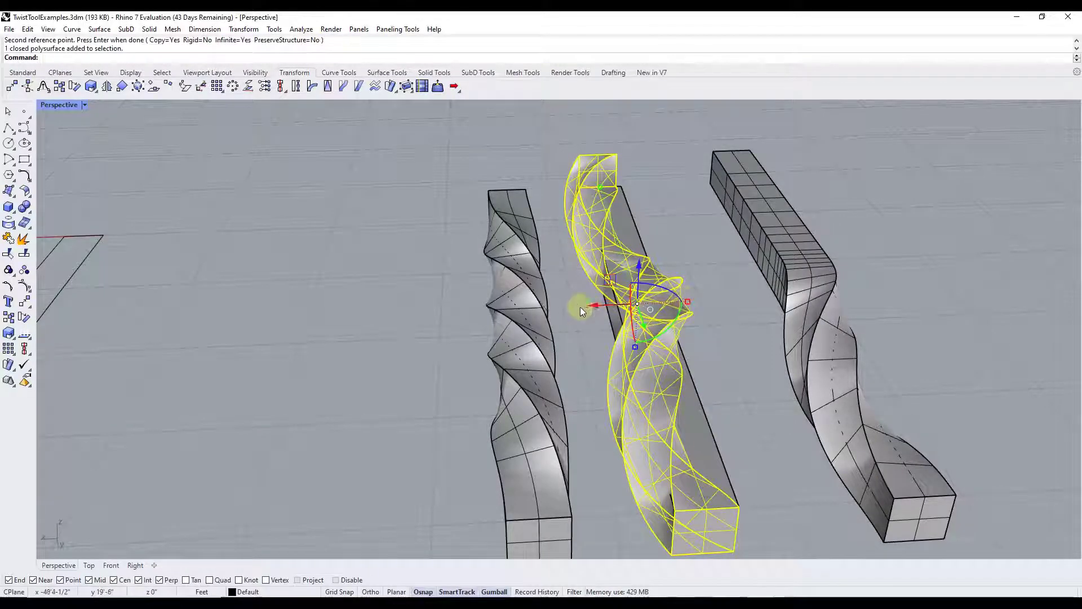
{"action": "left_click_drag", "start_coordinate": [593, 305], "coordinate": [913, 304]}
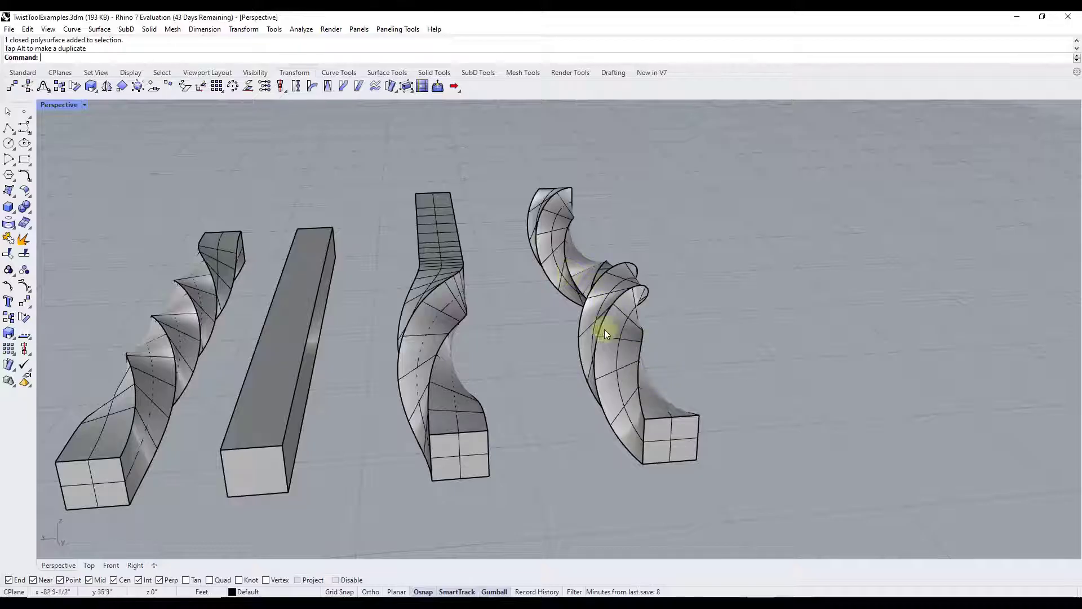
Zoom and orbit the Perspective view onto the tapered star extrusion, with nothing left selected.
{"action": "scroll", "coordinate": [465, 330], "scroll_direction": "down", "scroll_amount": 2}
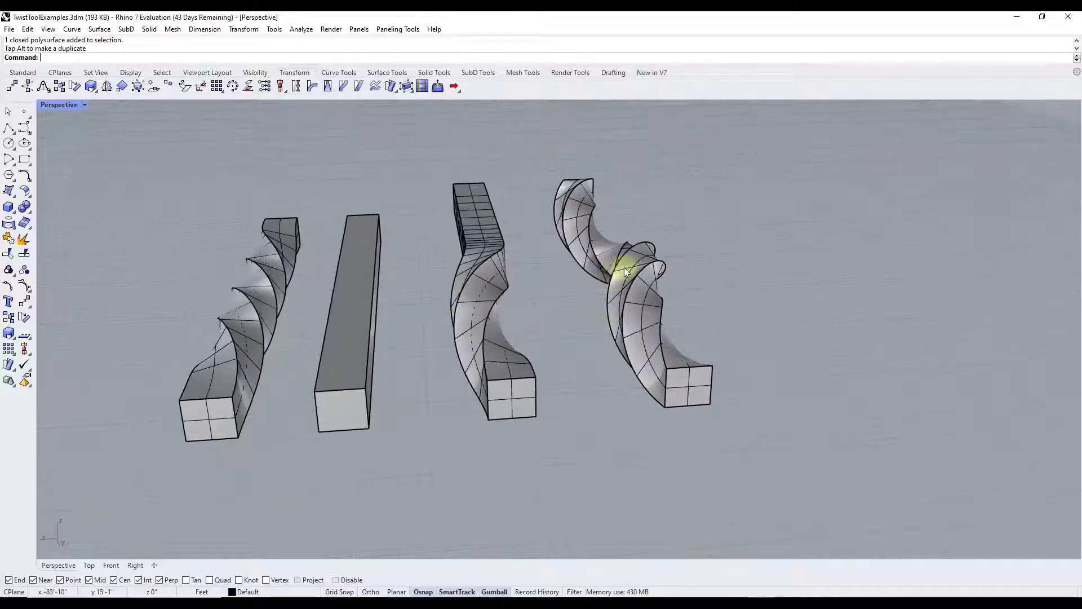
{"action": "right_click_drag", "start_coordinate": [625, 271], "coordinate": [603, 310]}
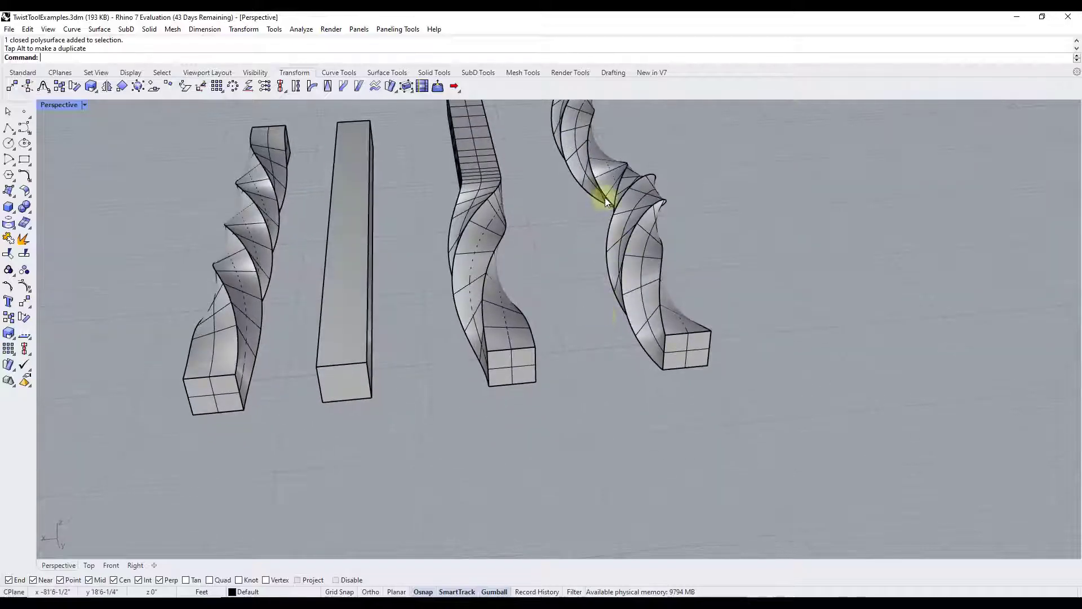
{"action": "scroll", "coordinate": [603, 202], "scroll_direction": "down", "scroll_amount": 3}
{"action": "right_click_drag", "start_coordinate": [596, 205], "coordinate": [536, 208]}
{"action": "scroll", "coordinate": [595, 206], "scroll_direction": "up", "scroll_amount": 3}
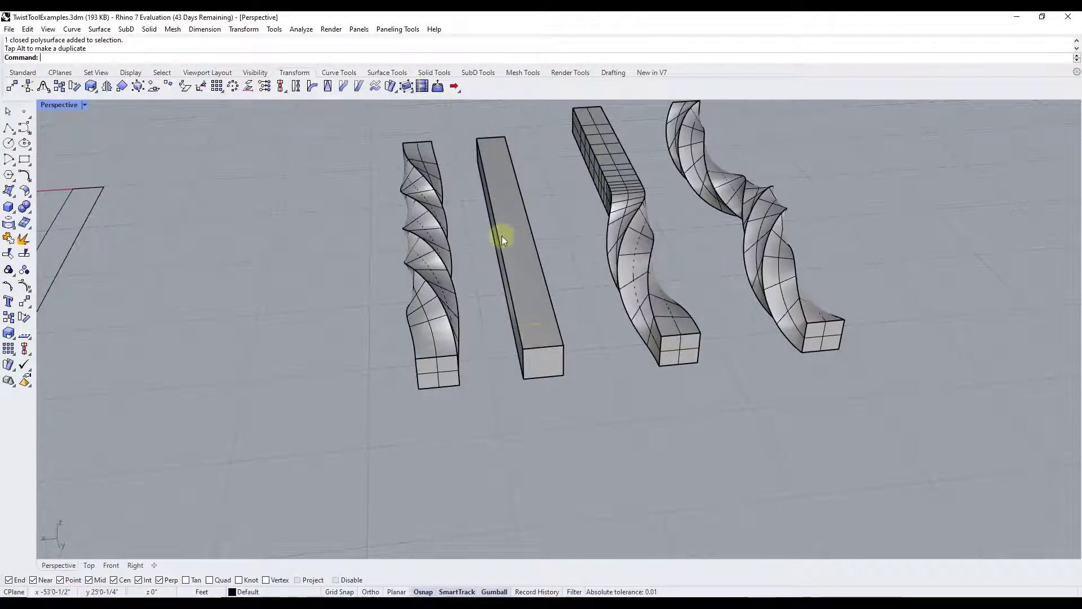
{"action": "left_click", "coordinate": [523, 234]}
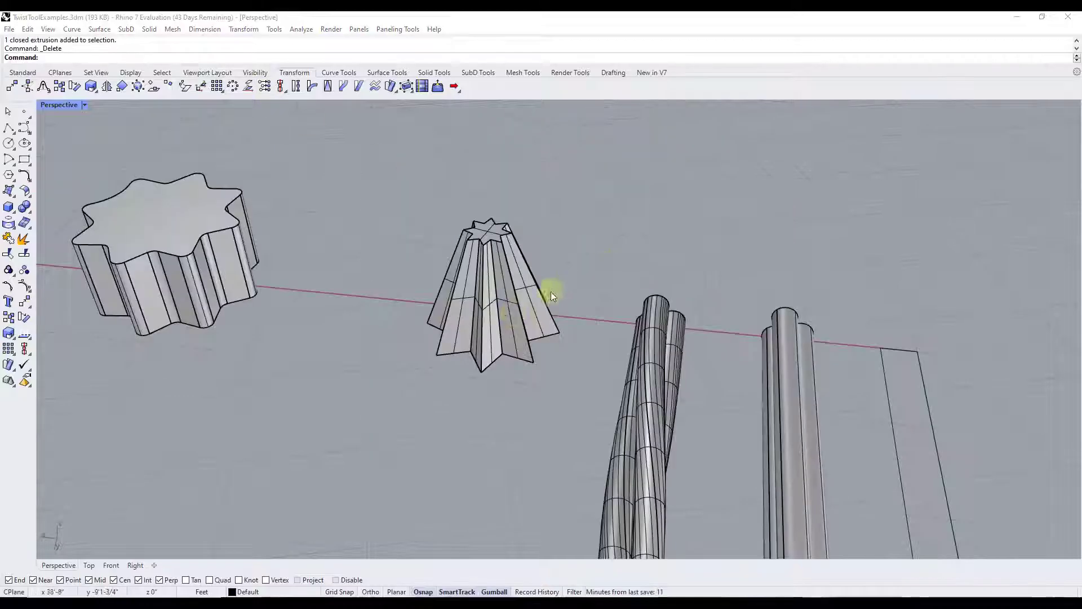
{"action": "left_click", "coordinate": [513, 313]}
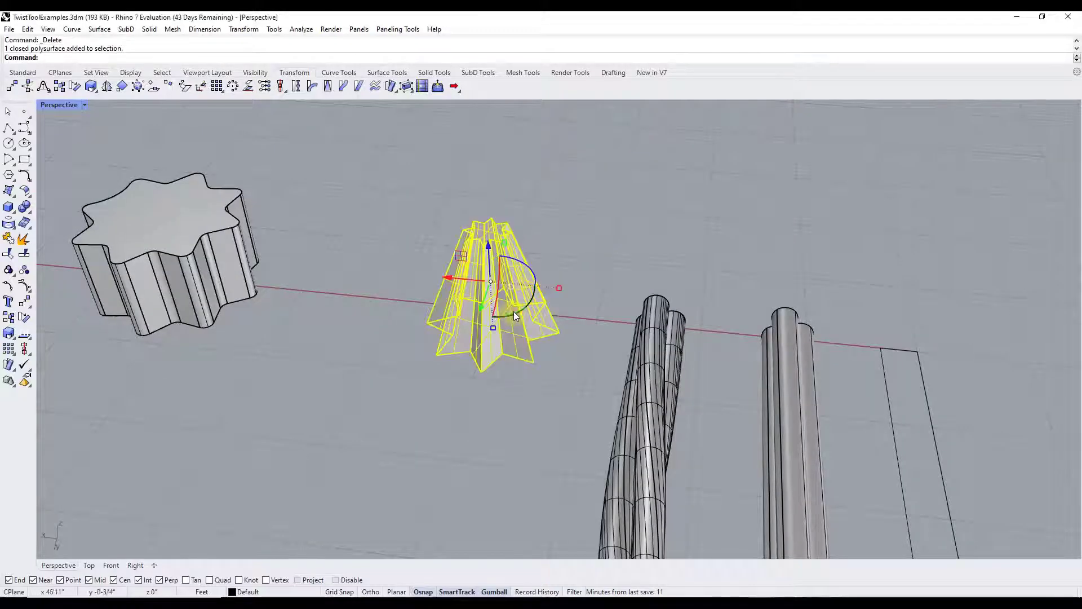
{"action": "scroll", "coordinate": [482, 231], "scroll_direction": "up", "scroll_amount": 5}
{"action": "left_click", "coordinate": [563, 188]}
{"action": "scroll", "coordinate": [539, 334], "scroll_direction": "down", "scroll_amount": 4}
{"action": "mouse_move", "coordinate": [540, 333]}
{"action": "right_mouse_down"}
{"action": "mouse_move", "coordinate": [556, 319]}
{"action": "mouse_move", "coordinate": [545, 327]}
{"action": "mouse_move", "coordinate": [551, 188]}
{"action": "mouse_move", "coordinate": [531, 342]}
{"action": "right_mouse_up"}
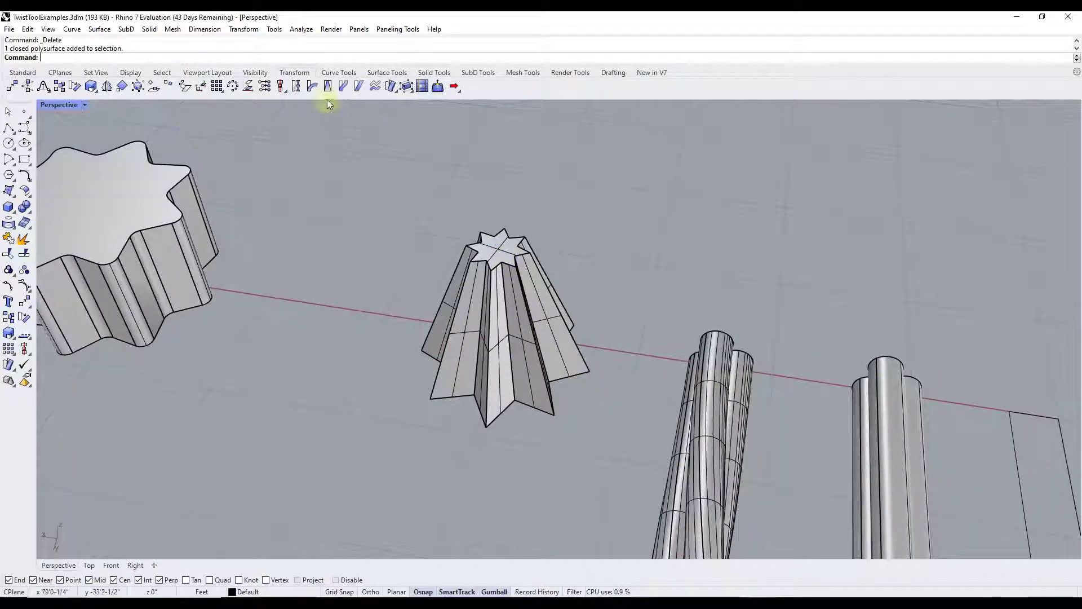
Twist the tapered star about an axis through its centre, setting the angle with two reference points.
{"action": "left_click", "coordinate": [295, 86]}
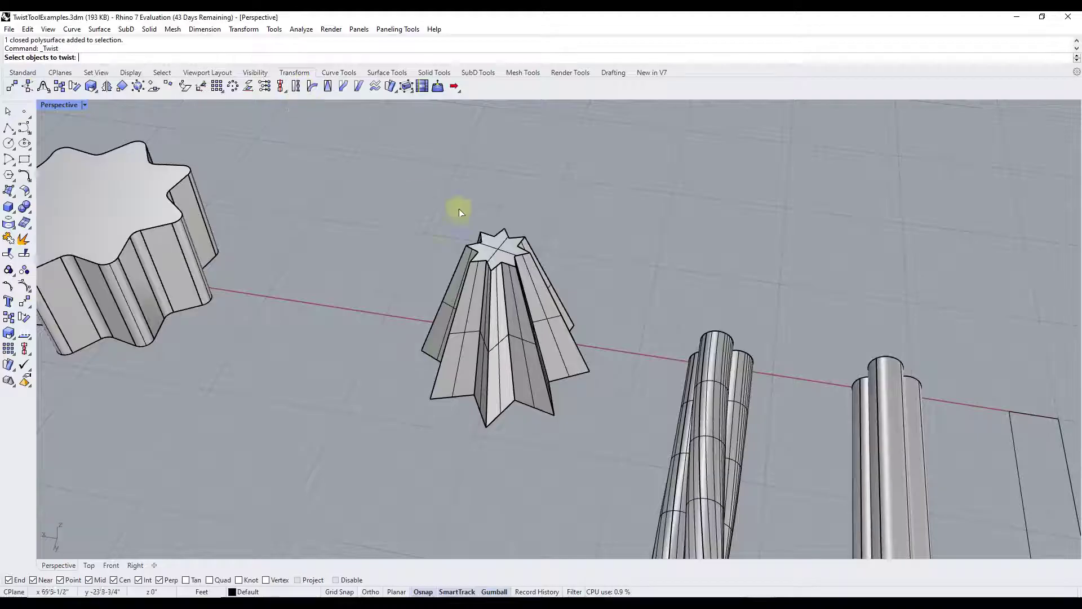
{"action": "left_click", "coordinate": [497, 250]}
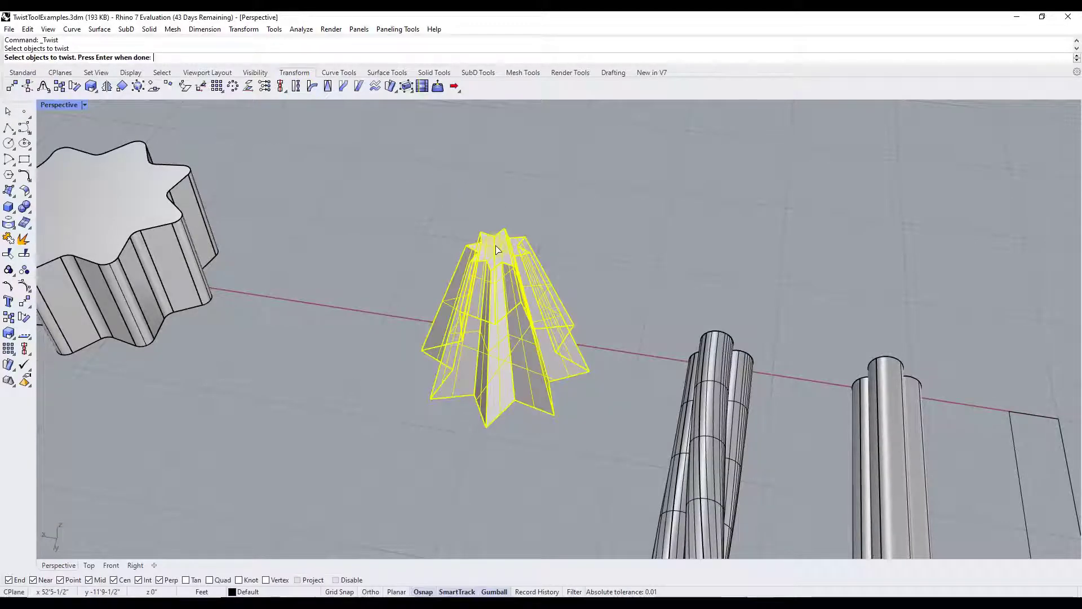
{"action": "key", "text": "Return"}
{"action": "left_click", "coordinate": [496, 250]}
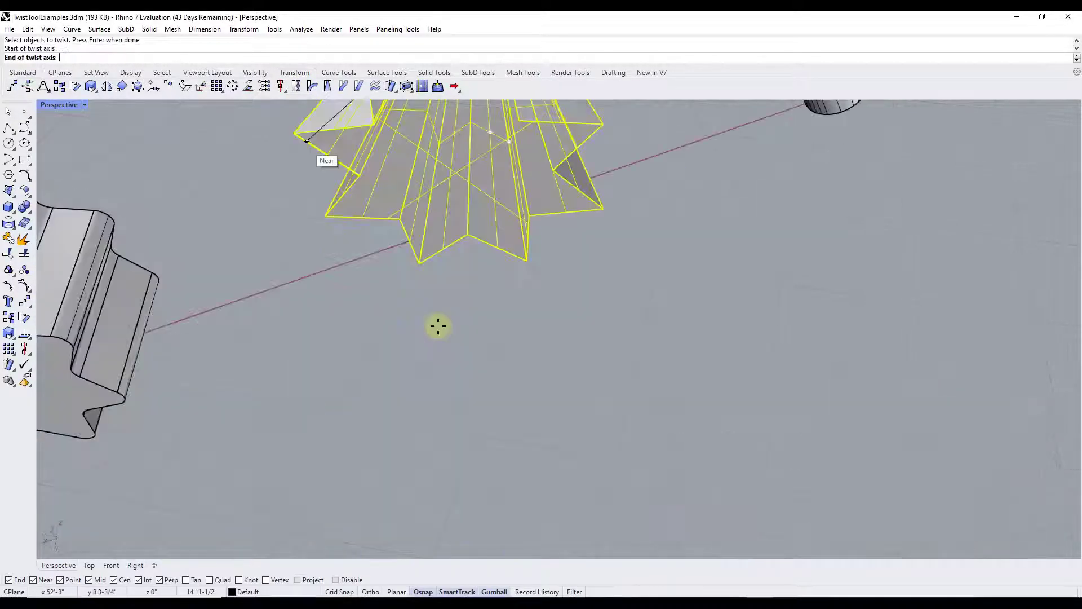
{"action": "left_click", "coordinate": [592, 205]}
{"action": "left_click", "coordinate": [459, 375]}
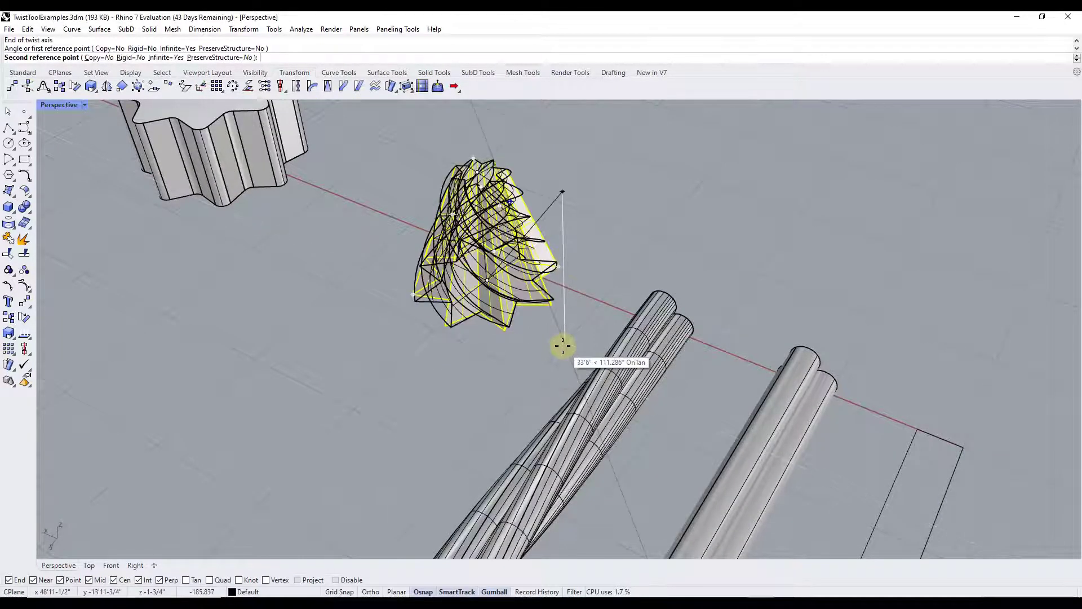
{"action": "left_click", "coordinate": [561, 345]}
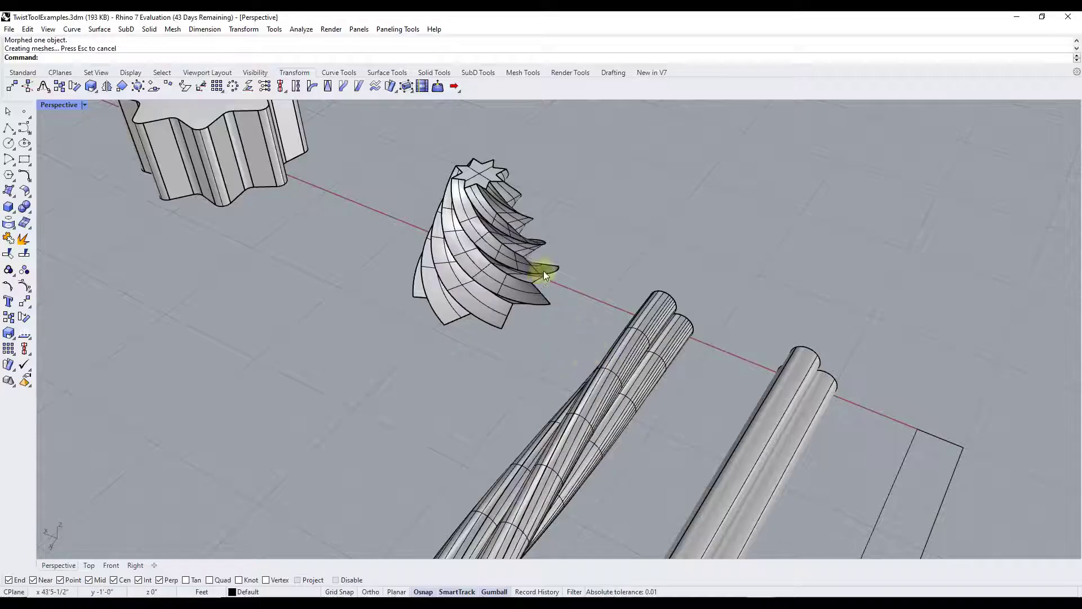
{"action": "right_click_drag", "start_coordinate": [544, 270], "coordinate": [406, 126]}
{"action": "scroll", "coordinate": [569, 424], "scroll_direction": "up", "scroll_amount": 8}
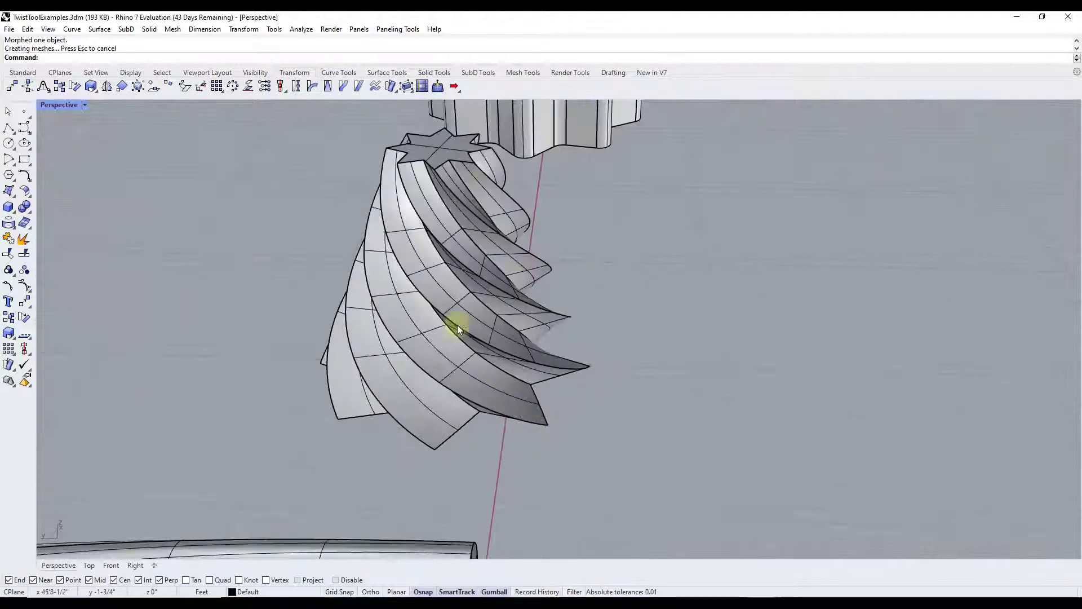
{"action": "scroll", "coordinate": [476, 334], "scroll_direction": "down", "scroll_amount": 8}
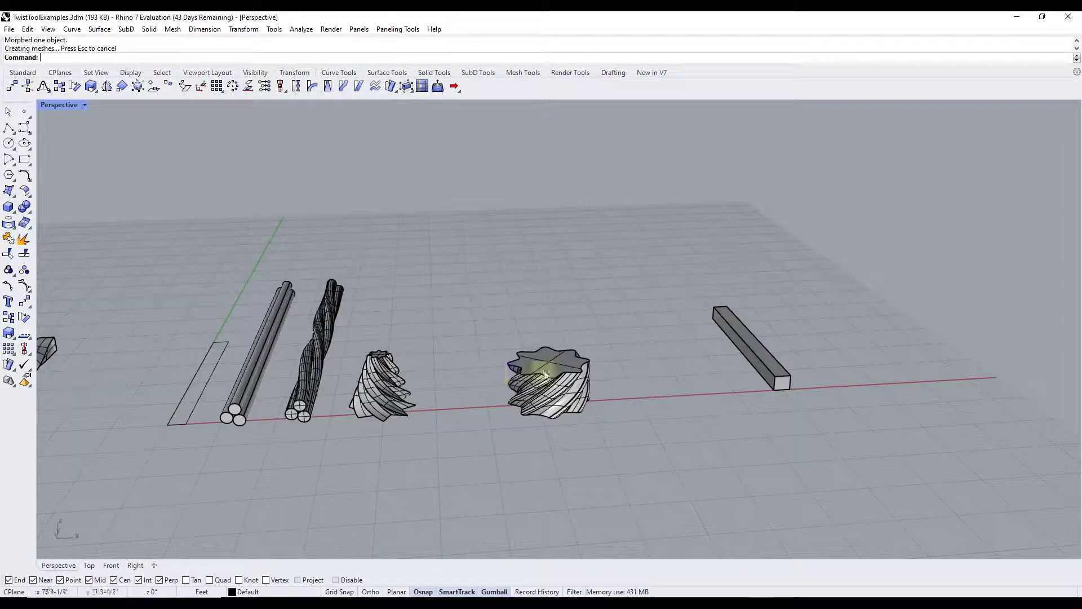
Select the lone square bar and orbit the view so it stands upright.
{"action": "left_click", "coordinate": [749, 372]}
{"action": "scroll", "coordinate": [855, 381], "scroll_direction": "up", "scroll_amount": 5}
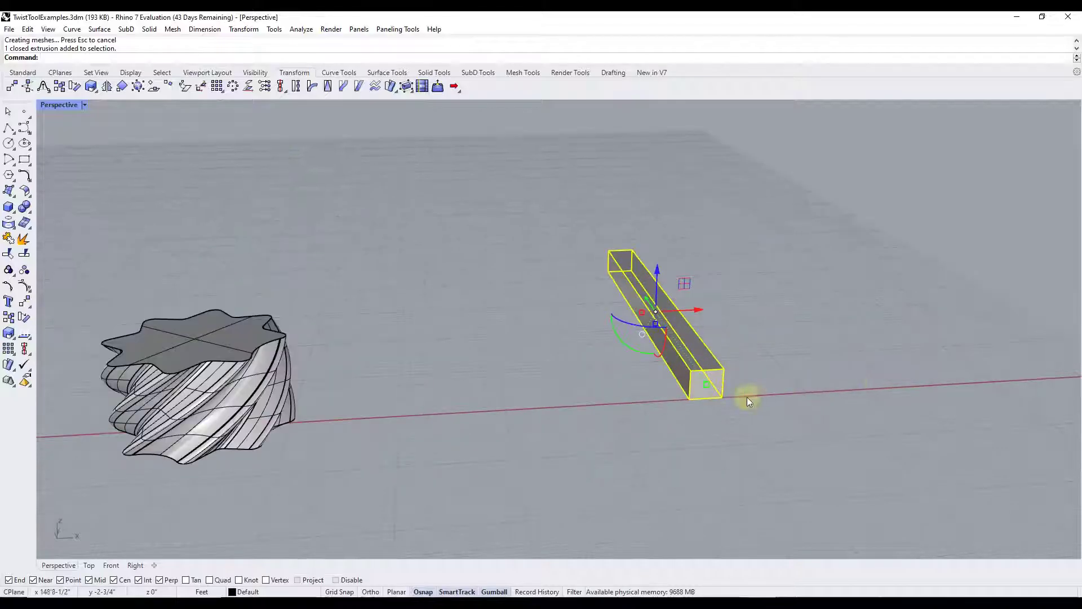
{"action": "right_click_drag", "start_coordinate": [791, 346], "coordinate": [780, 377]}
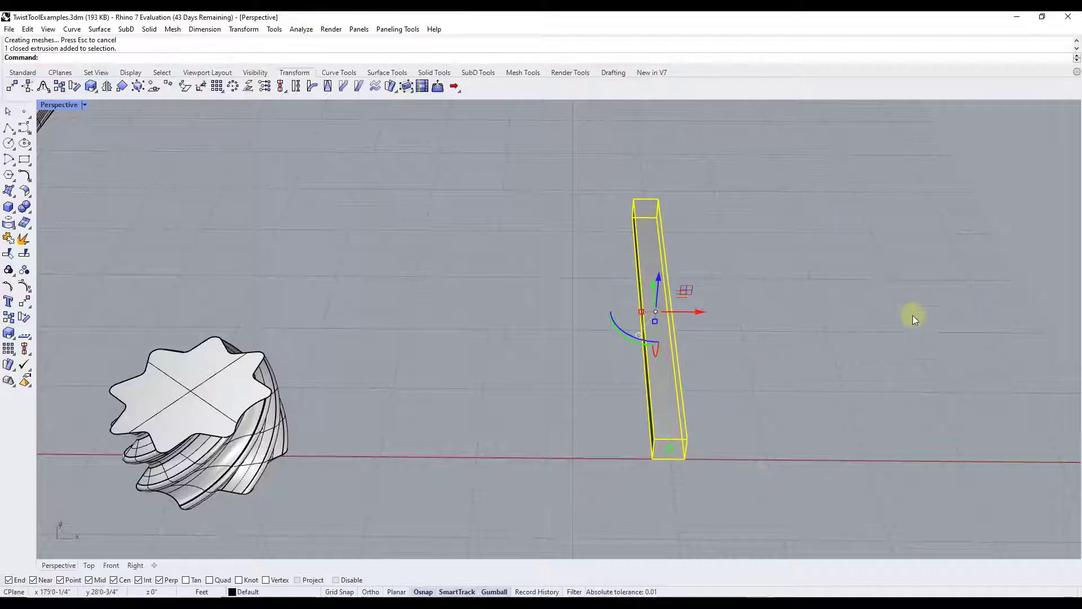
{"action": "scroll", "coordinate": [827, 339], "scroll_direction": "down", "scroll_amount": 3}
{"action": "scroll", "coordinate": [946, 306], "scroll_direction": "up", "scroll_amount": 3}
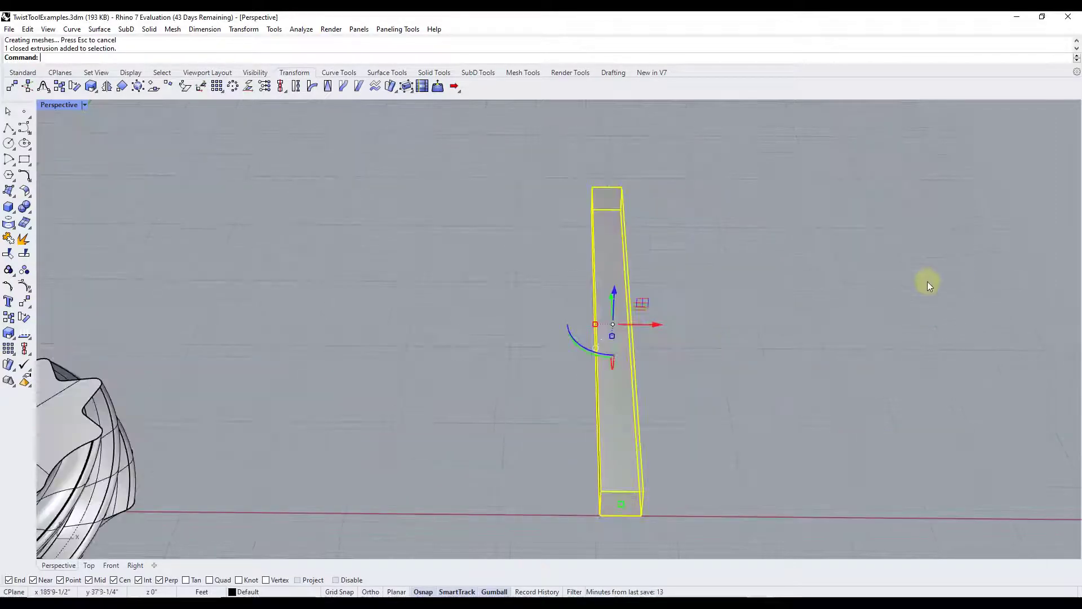
{"action": "scroll", "coordinate": [853, 280], "scroll_direction": "down", "scroll_amount": 4}
{"action": "scroll", "coordinate": [718, 286], "scroll_direction": "up", "scroll_amount": 4}
{"action": "scroll", "coordinate": [718, 285], "scroll_direction": "up", "scroll_amount": 2}
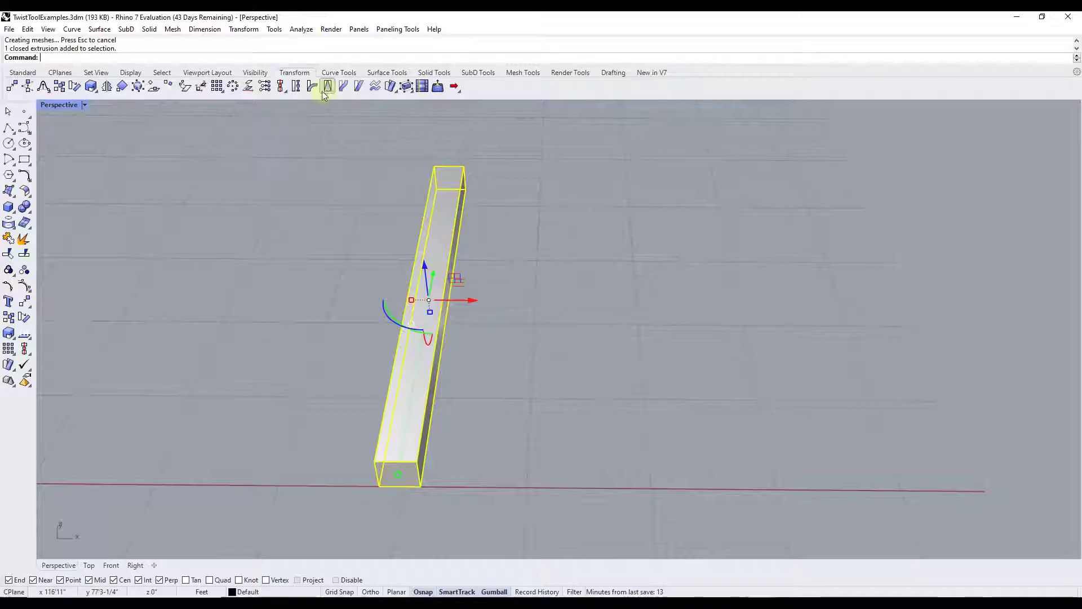
Twist the bar along a bottom-to-top axis into a spiralled bar.
{"action": "left_click", "coordinate": [297, 86]}
{"action": "right_click_drag", "start_coordinate": [395, 432], "coordinate": [423, 451]}
{"action": "left_click", "coordinate": [423, 451]}
{"action": "left_click", "coordinate": [474, 253]}
{"action": "left_click", "coordinate": [710, 302]}
{"action": "left_click", "coordinate": [305, 387]}
Clear the selection and shift the view to reveal objects on the left.
{"action": "right_click_drag", "start_coordinate": [304, 386], "coordinate": [637, 370]}
{"action": "scroll", "coordinate": [623, 275], "scroll_direction": "down", "scroll_amount": 3}
{"action": "key", "text": "Escape"}
{"action": "scroll", "coordinate": [606, 303], "scroll_direction": "down", "scroll_amount": 3}
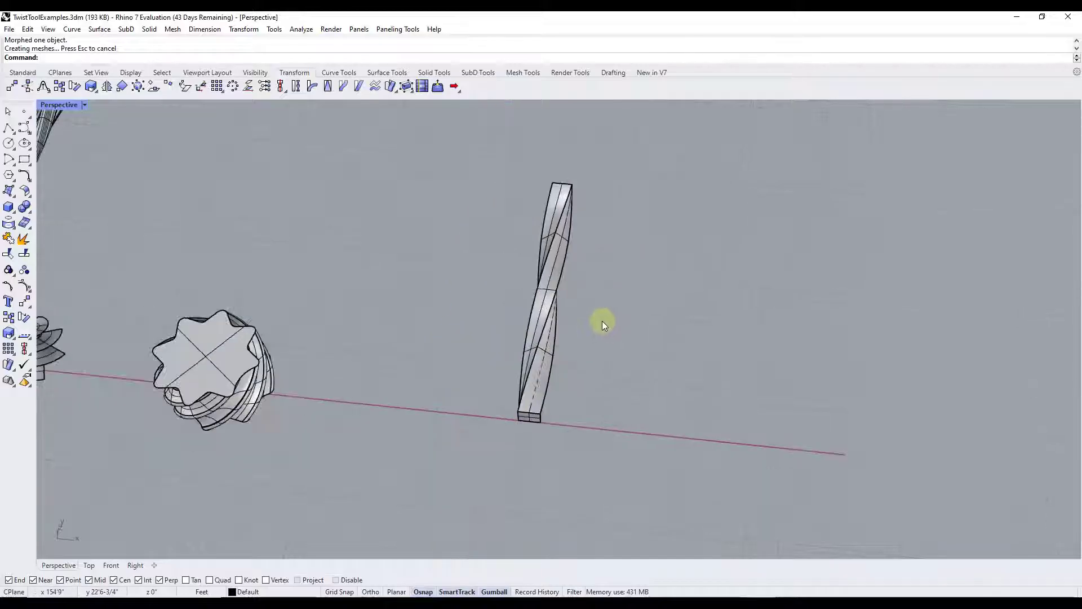
{"action": "right_click_drag", "start_coordinate": [602, 320], "coordinate": [667, 325]}
Bend the twisted bar along a base-to-top spine into an arch with both ends on the ground.
{"action": "left_click", "coordinate": [543, 336]}
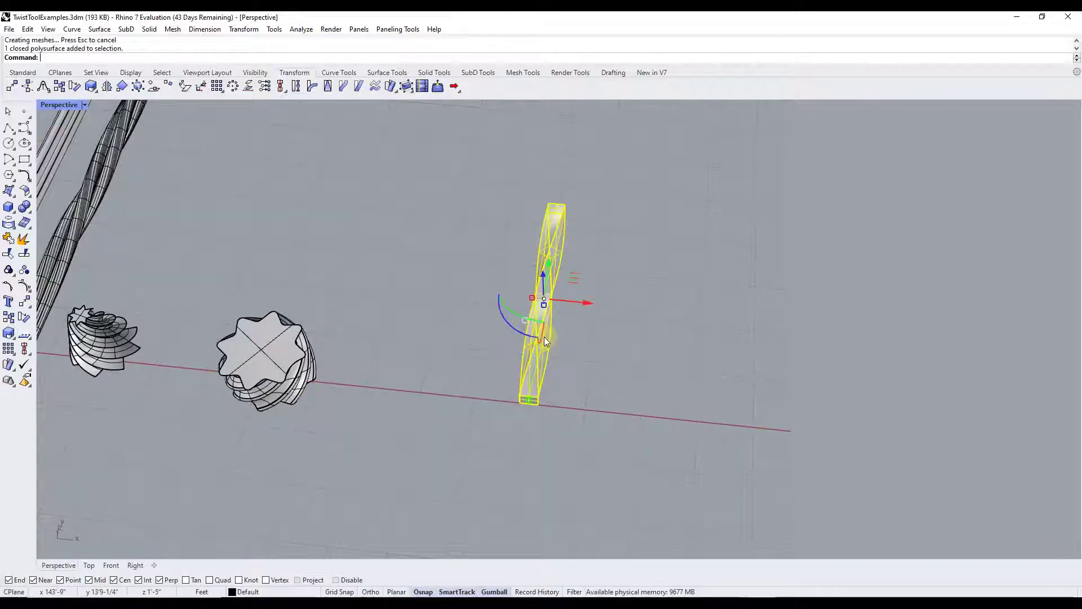
{"action": "left_click", "coordinate": [313, 90]}
{"action": "scroll", "coordinate": [527, 403], "scroll_direction": "up", "scroll_amount": 4}
{"action": "left_click", "coordinate": [534, 400]}
{"action": "scroll", "coordinate": [564, 395], "scroll_direction": "down", "scroll_amount": 5}
{"action": "left_click", "coordinate": [541, 231]}
{"action": "left_click", "coordinate": [550, 411]}
{"action": "scroll", "coordinate": [532, 420], "scroll_direction": "up", "scroll_amount": 3}
{"action": "scroll", "coordinate": [441, 289], "scroll_direction": "down", "scroll_amount": 4}
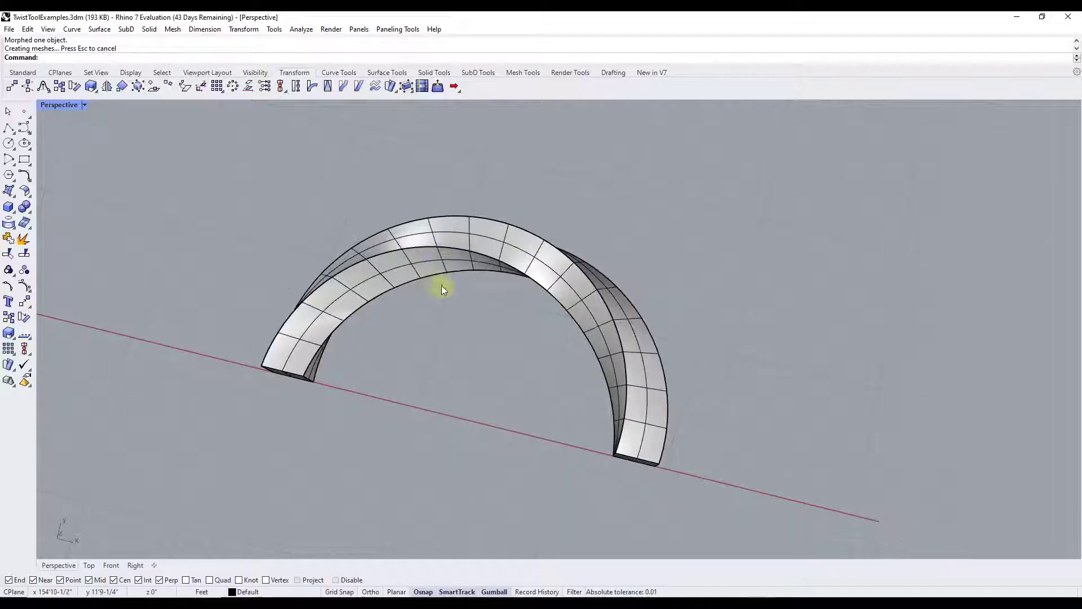